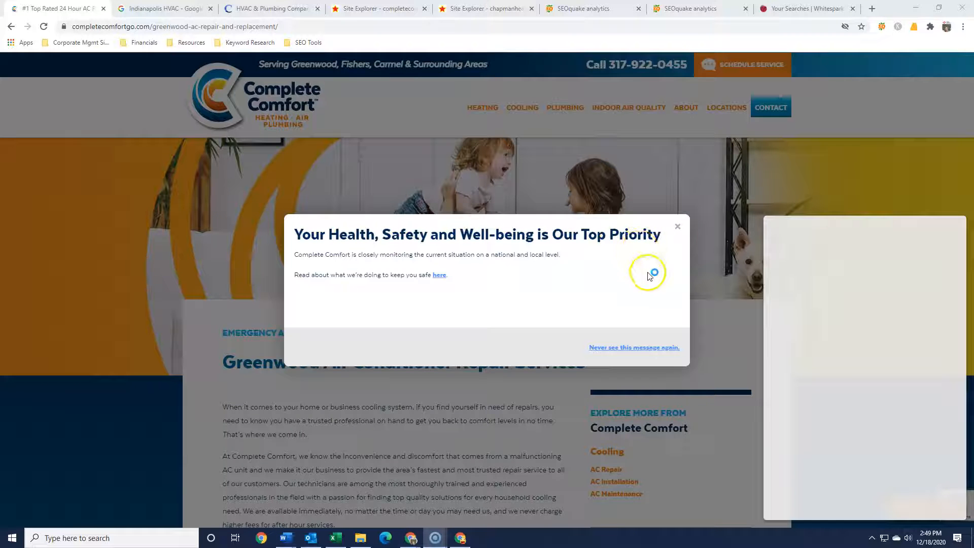
Dismiss the health and safety notice and review the Greenwood Air Conditioner Repair Services page content
left_click(678, 228)
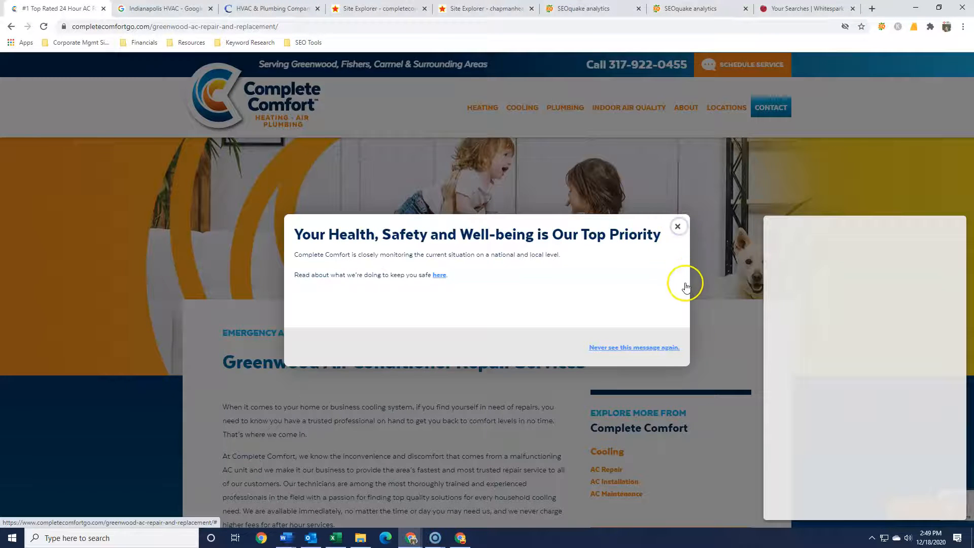
left_click(678, 226)
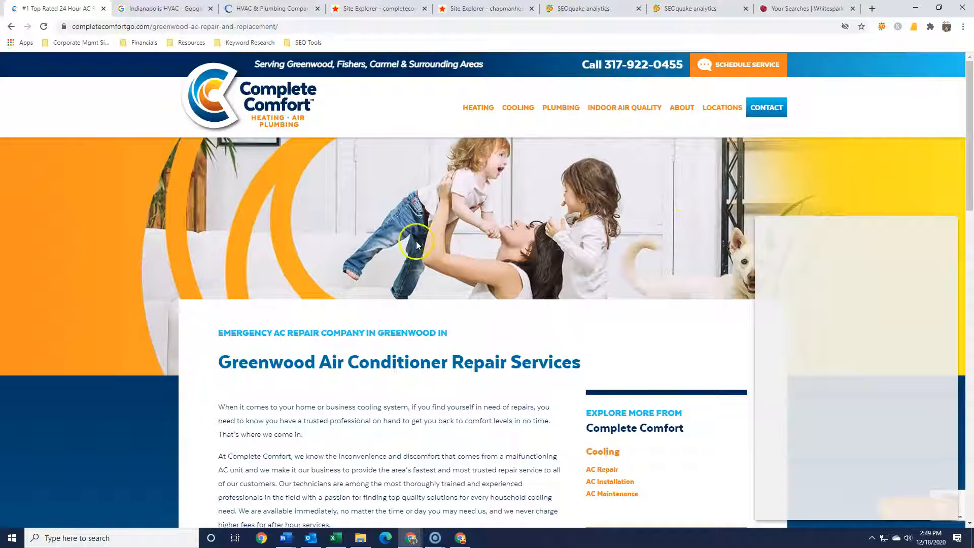
scroll(374, 241, "down", 3)
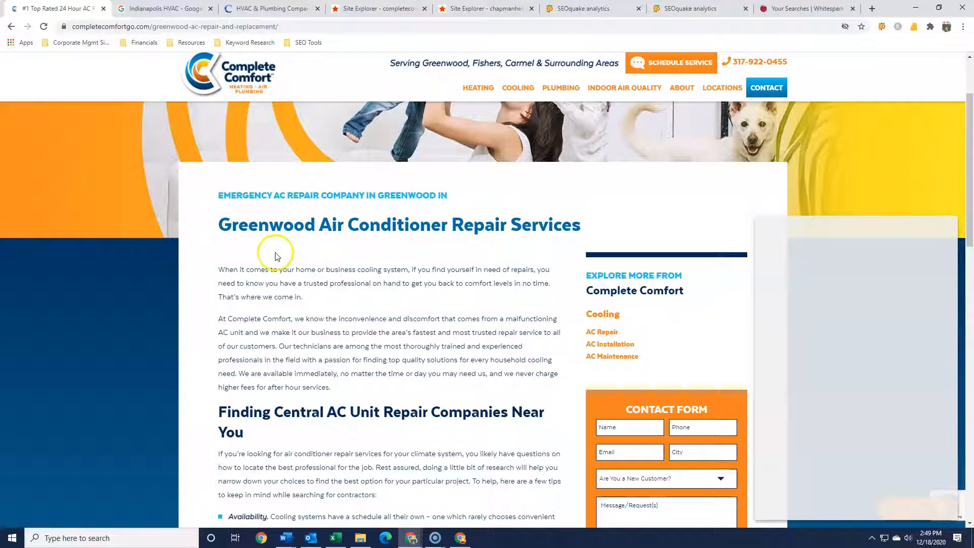
scroll(264, 264, "down", 4)
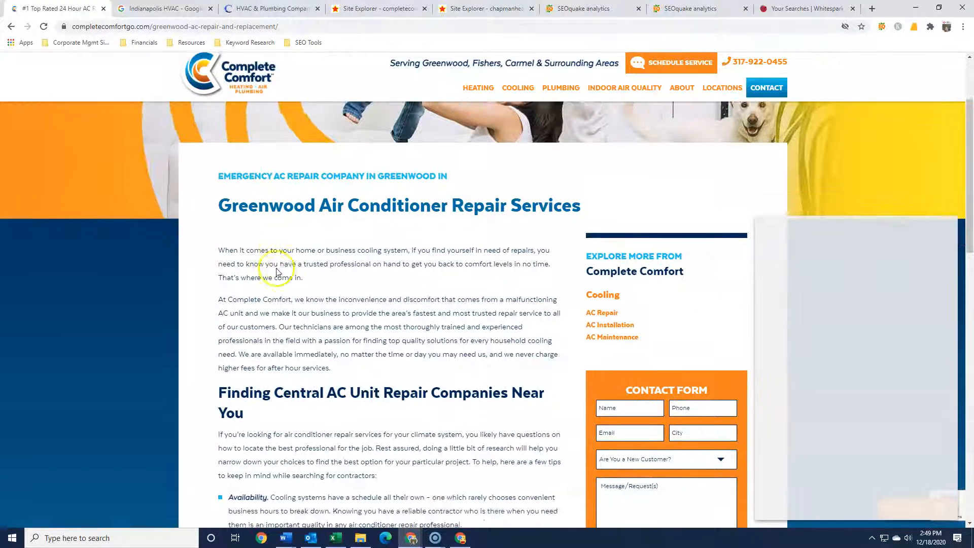
scroll(276, 254, "down", 4)
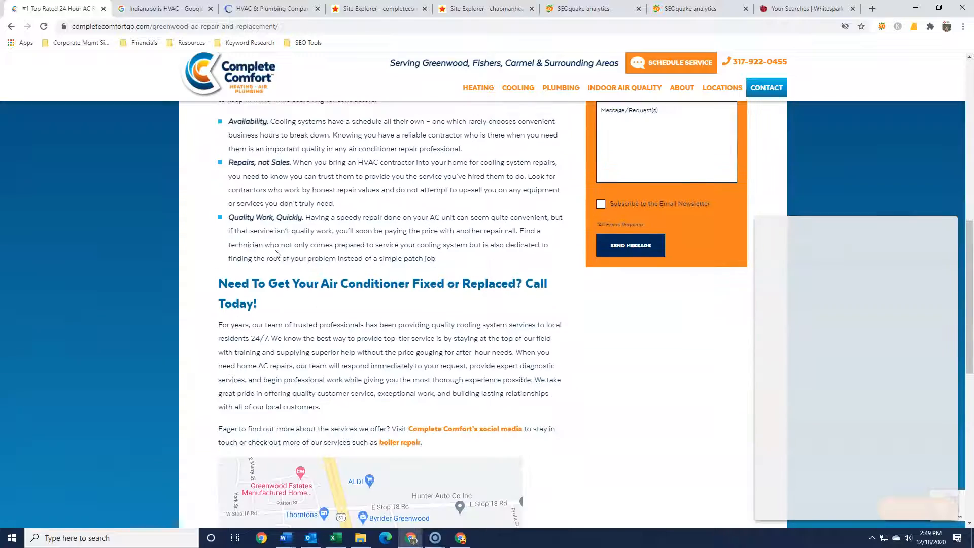
scroll(315, 271, "down", 10)
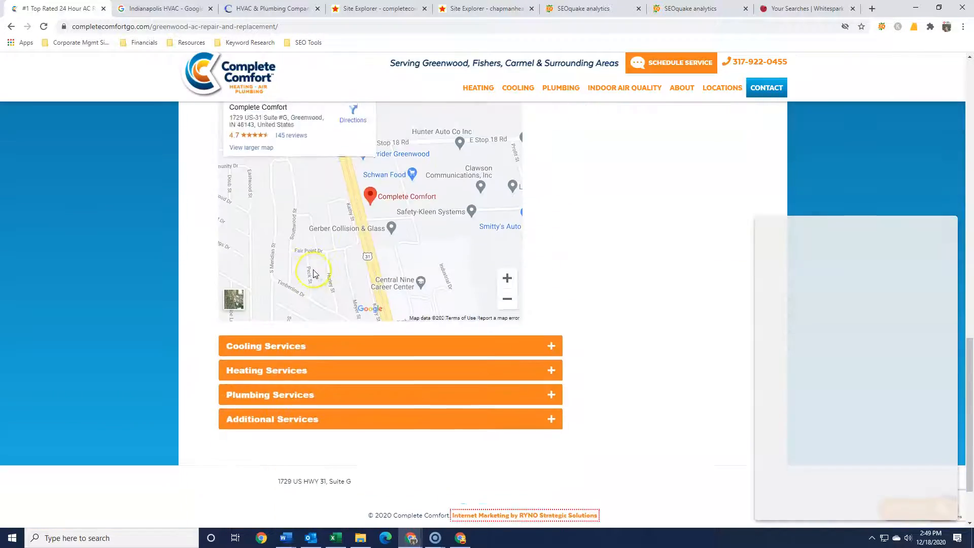
scroll(312, 269, "up", 13)
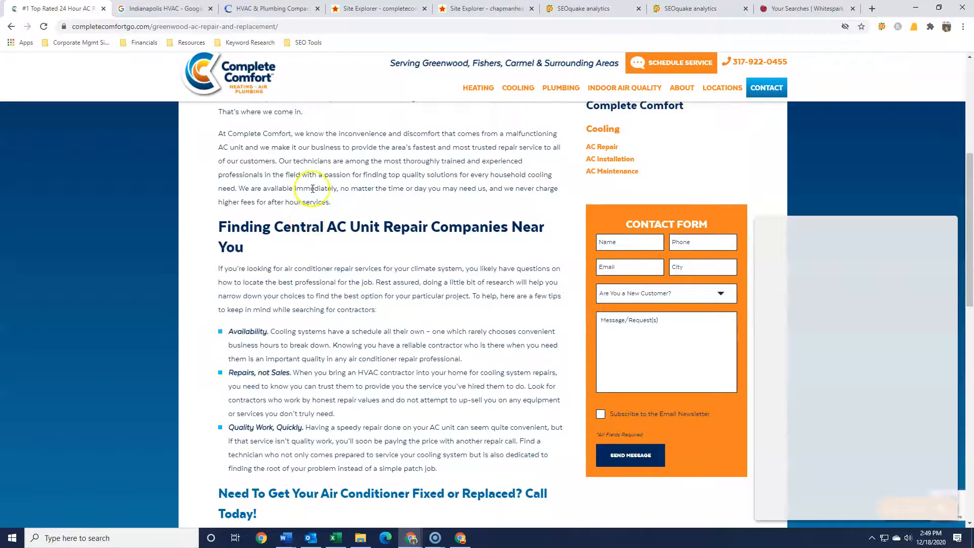
scroll(315, 222, "up", 2)
Examine the Greenwood page's embedded map, service lists and footer, and return to the main heading
scroll(312, 229, "down", 10)
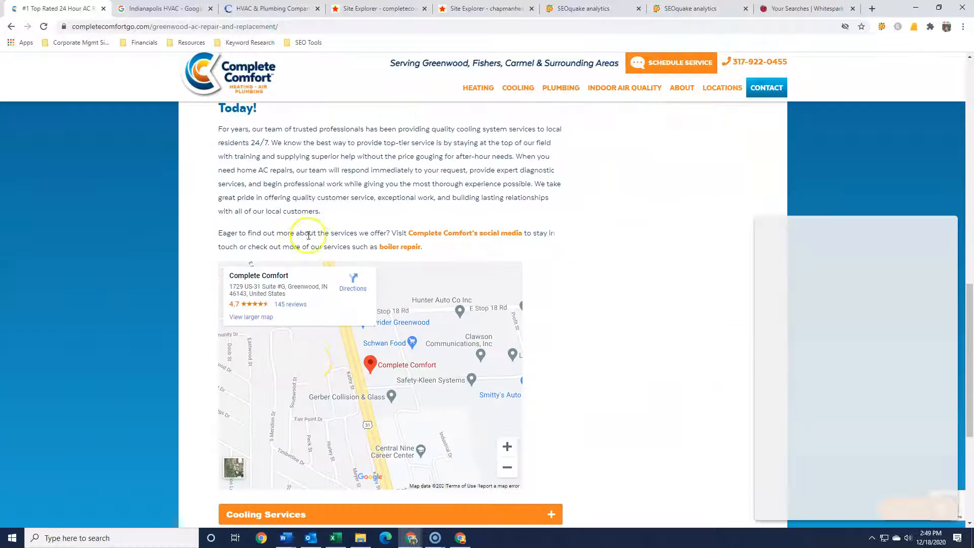
scroll(313, 360, "down", 4)
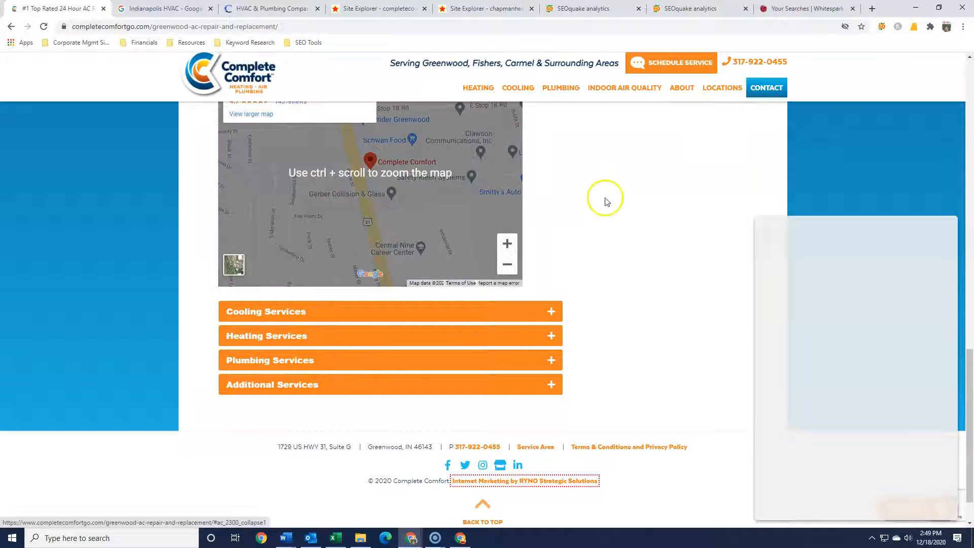
scroll(607, 293, "down", 1)
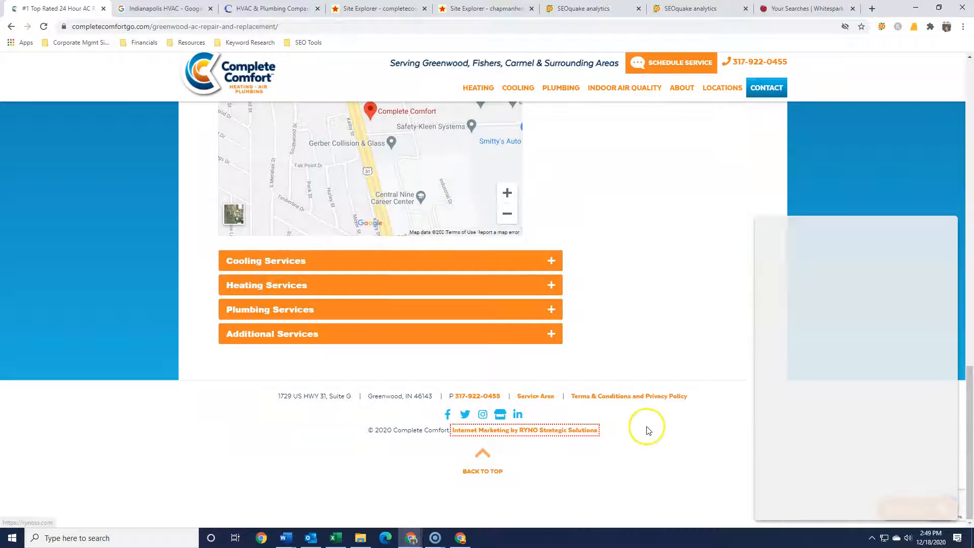
scroll(634, 423, "up", 2)
scroll(602, 393, "up", 14)
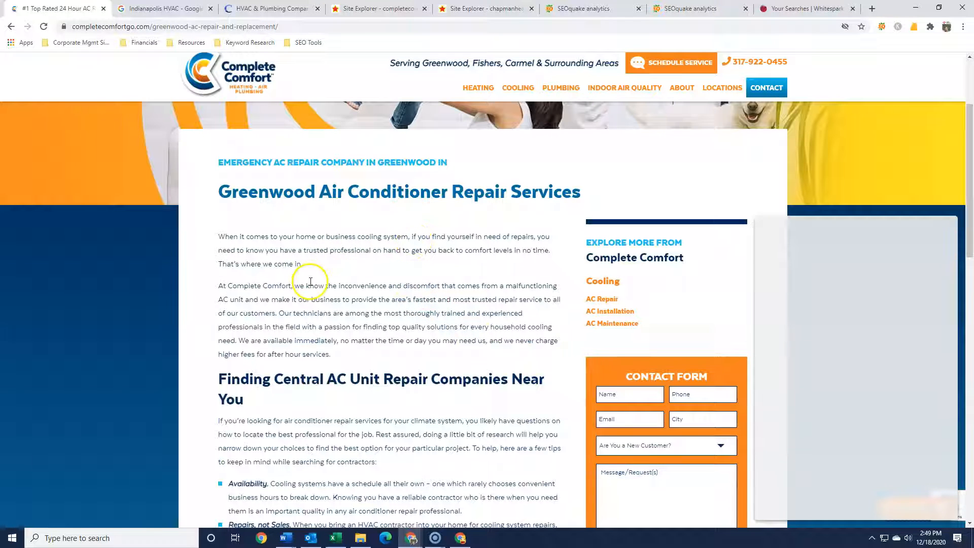
scroll(331, 309, "up", 3)
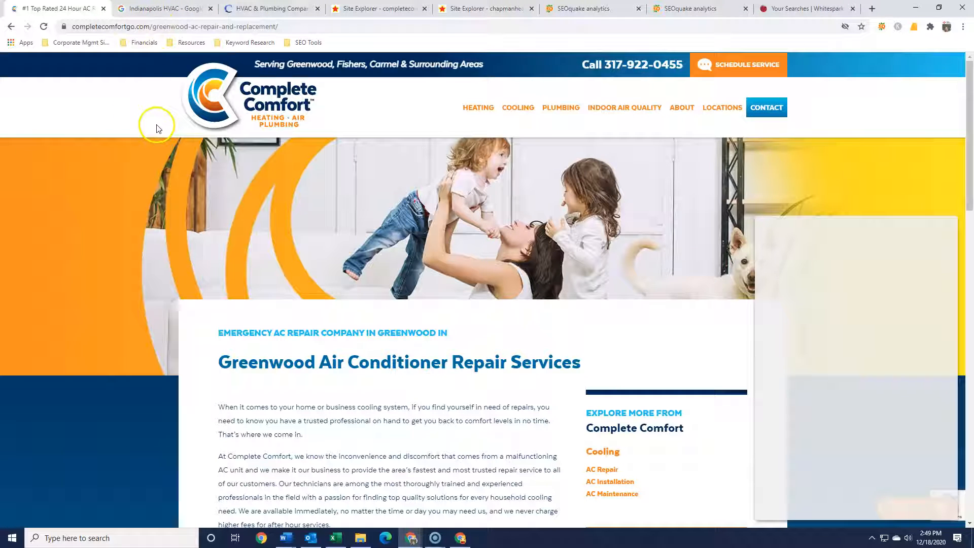
Switch to the Google results for "Indianapolis HVAC" and examine the sponsored listings and text ads
left_click(152, 11)
scroll(353, 223, "up", 6)
scroll(353, 223, "up", 3)
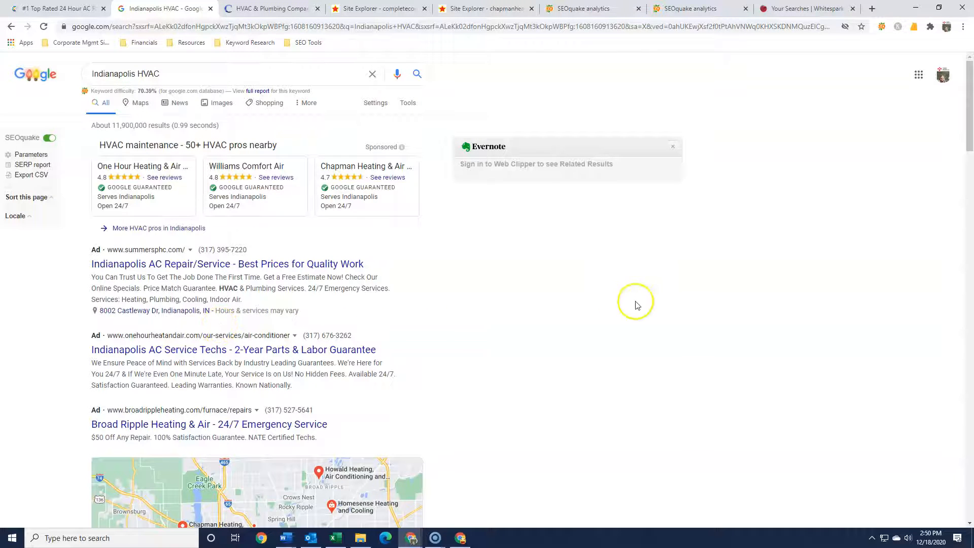
scroll(491, 328, "down", 2)
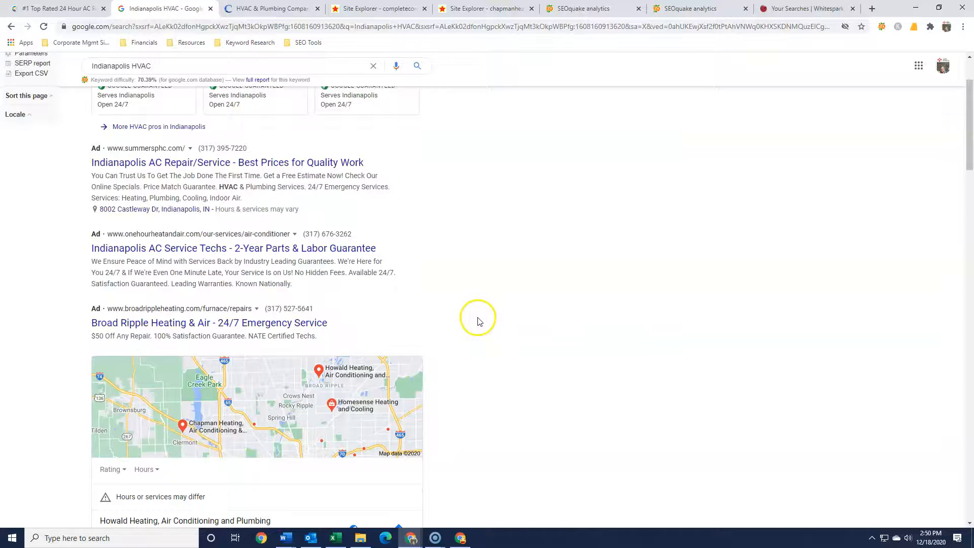
scroll(476, 319, "up", 2)
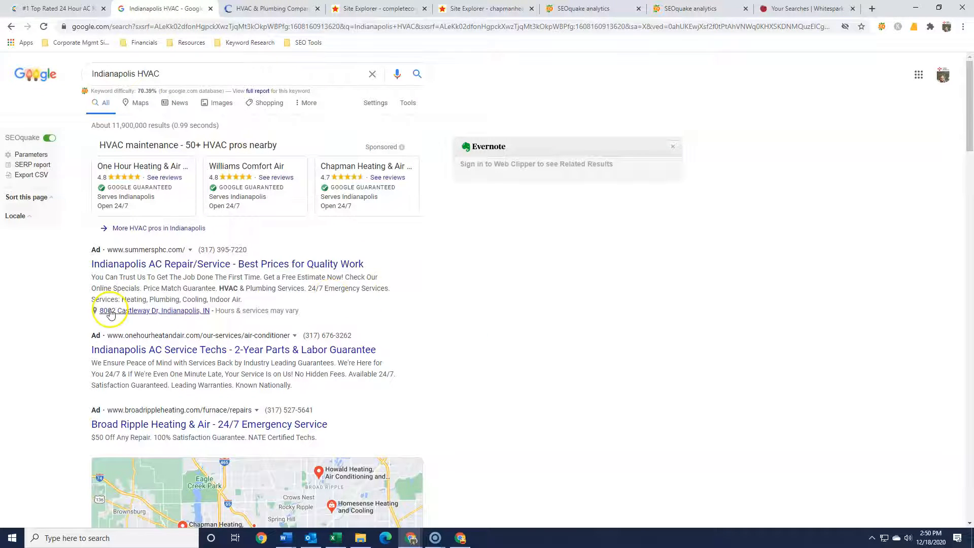
Examine the local map listings and the top organic results for "Indianapolis HVAC", including the Chapman entry
scroll(157, 338, "down", 2)
scroll(197, 276, "down", 5)
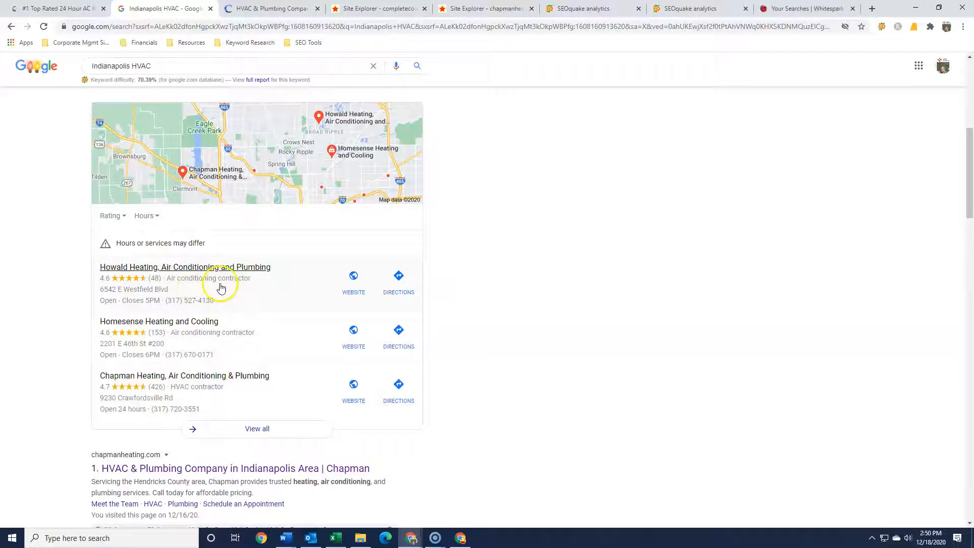
scroll(193, 249, "down", 4)
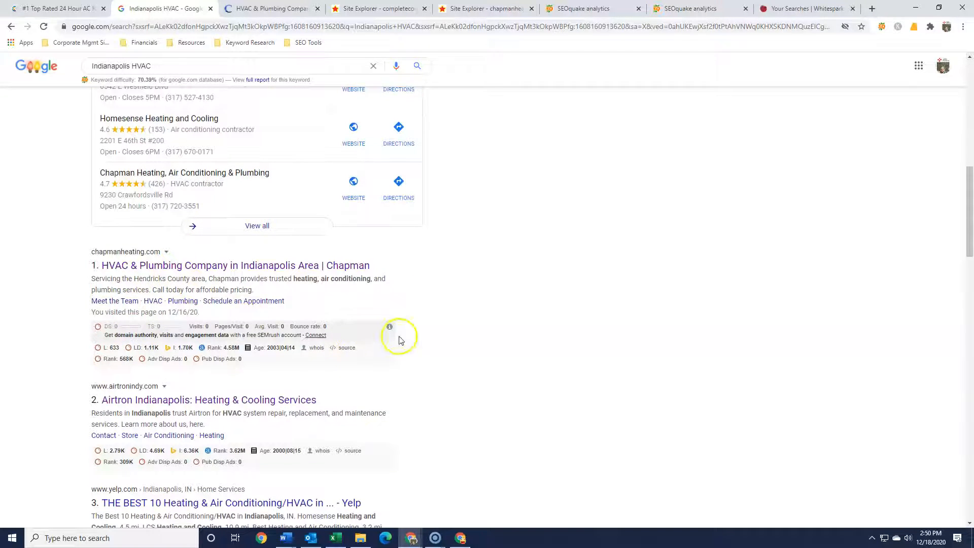
scroll(448, 343, "up", 3)
scroll(459, 315, "down", 3)
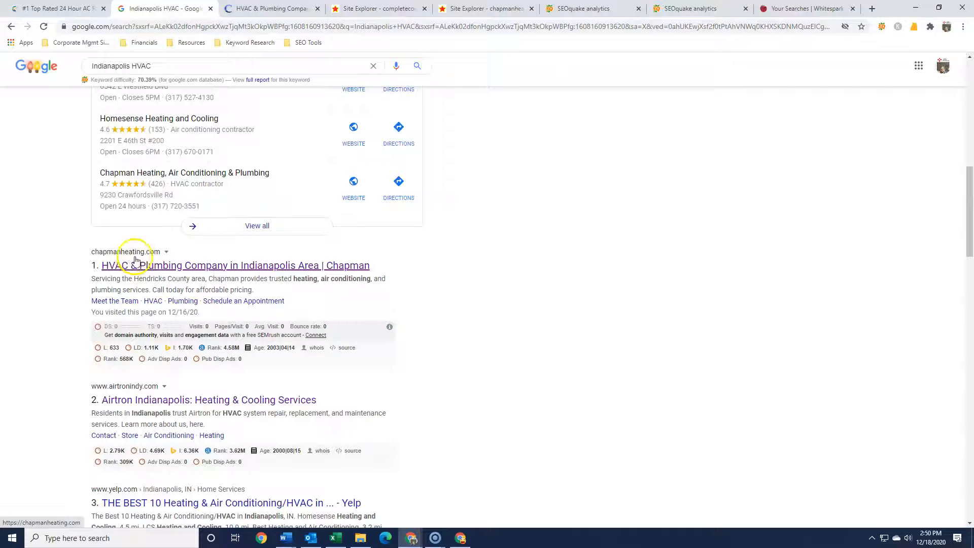
scroll(148, 301, "up", 3)
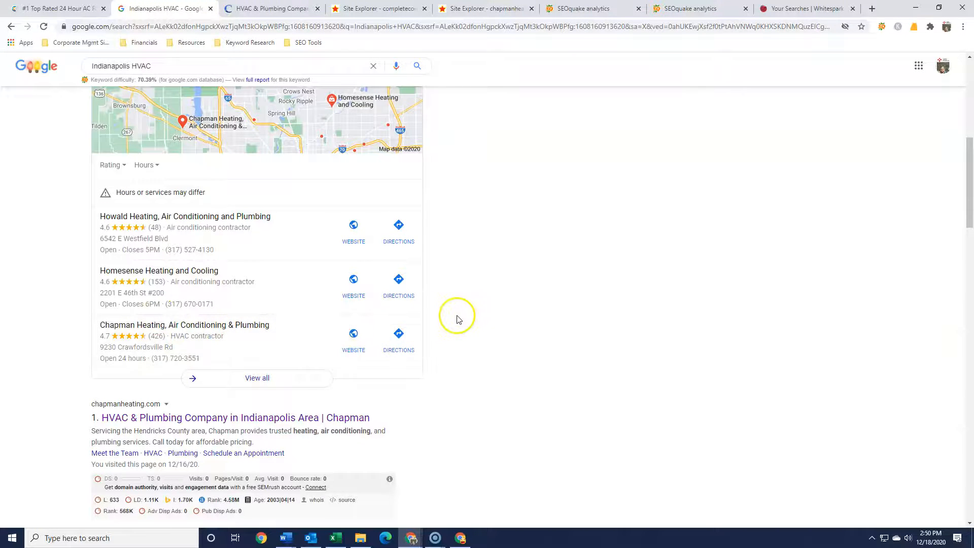
scroll(458, 319, "up", 8)
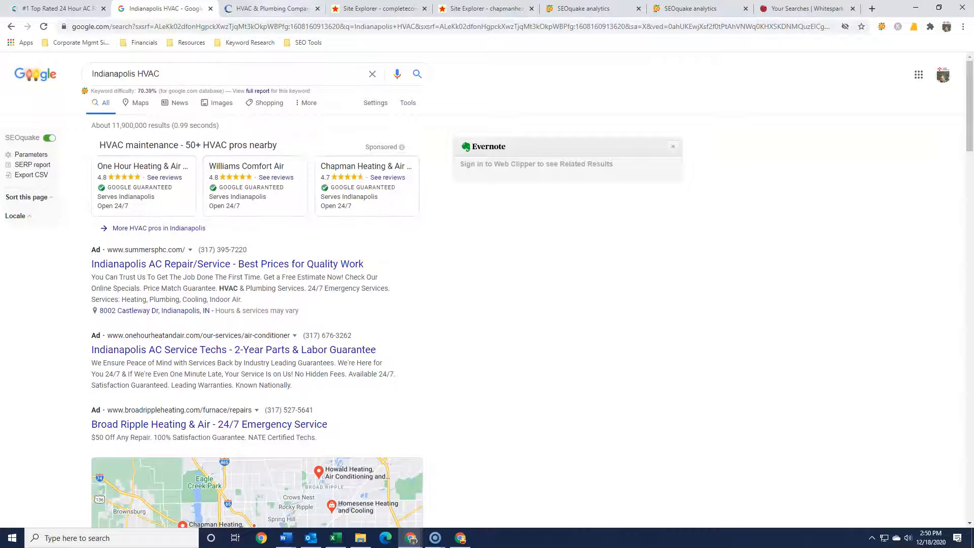
Switch to the chapmanheating.com homepage and review its headings, service sections and company introduction
left_click(270, 10)
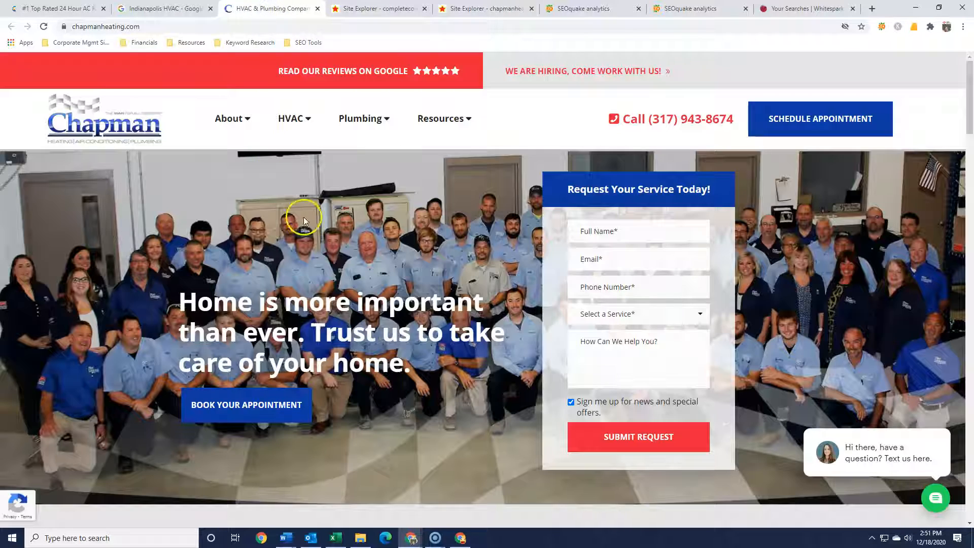
scroll(256, 249, "down", 6)
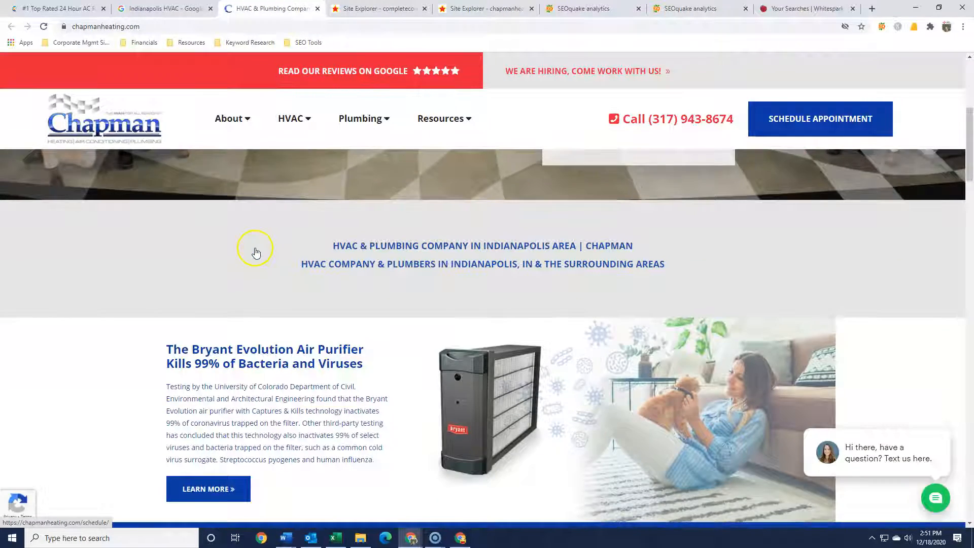
scroll(259, 264, "down", 8)
scroll(260, 266, "down", 8)
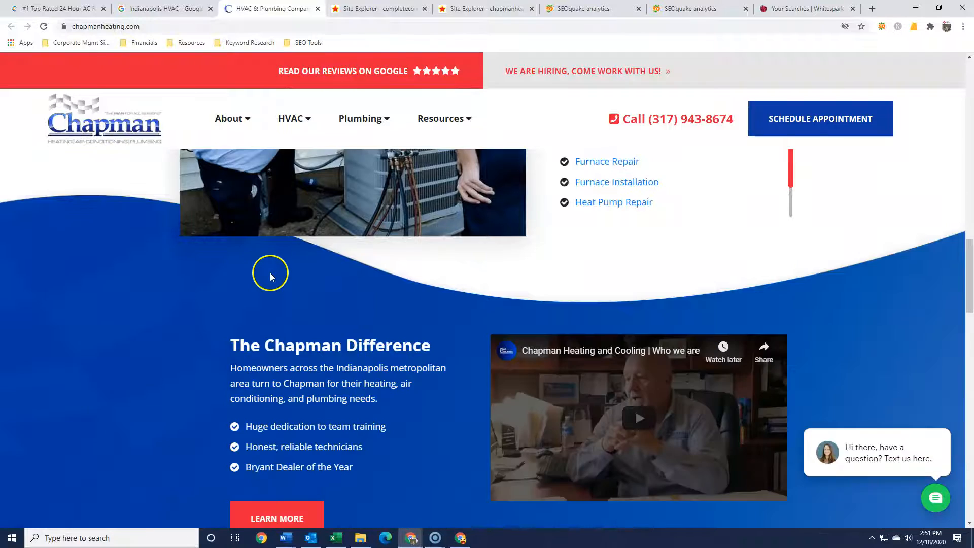
scroll(259, 309, "down", 4)
scroll(354, 296, "up", 5)
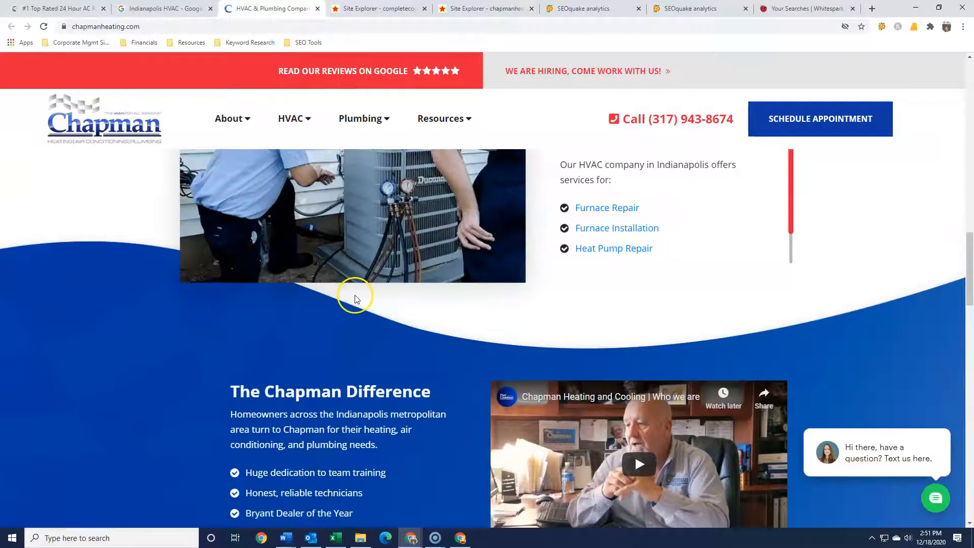
scroll(355, 298, "up", 15)
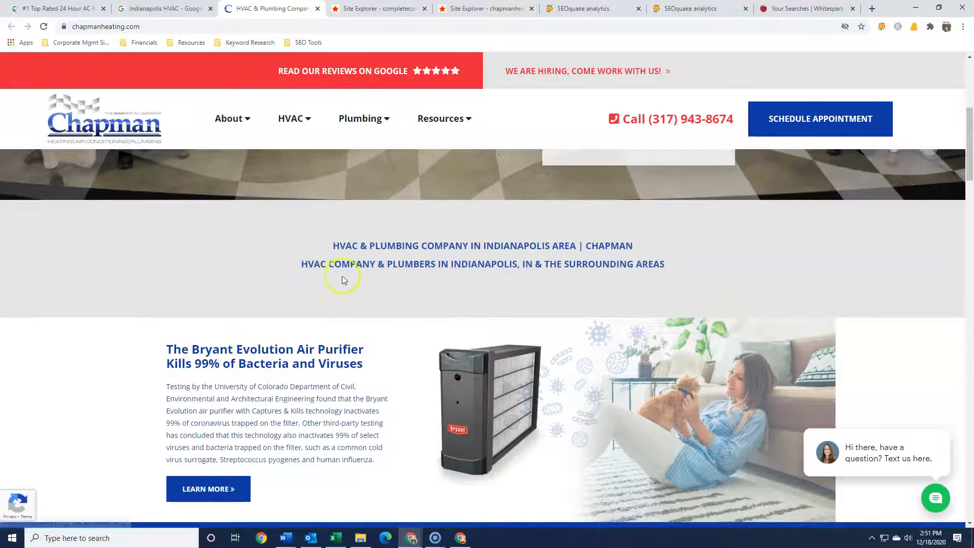
scroll(341, 293, "up", 5)
scroll(323, 265, "up", 1)
Re-examine Chapman's Indianapolis service content, affiliations and Bryant Dealer of the Year section, returning to the page's start
scroll(330, 266, "down", 11)
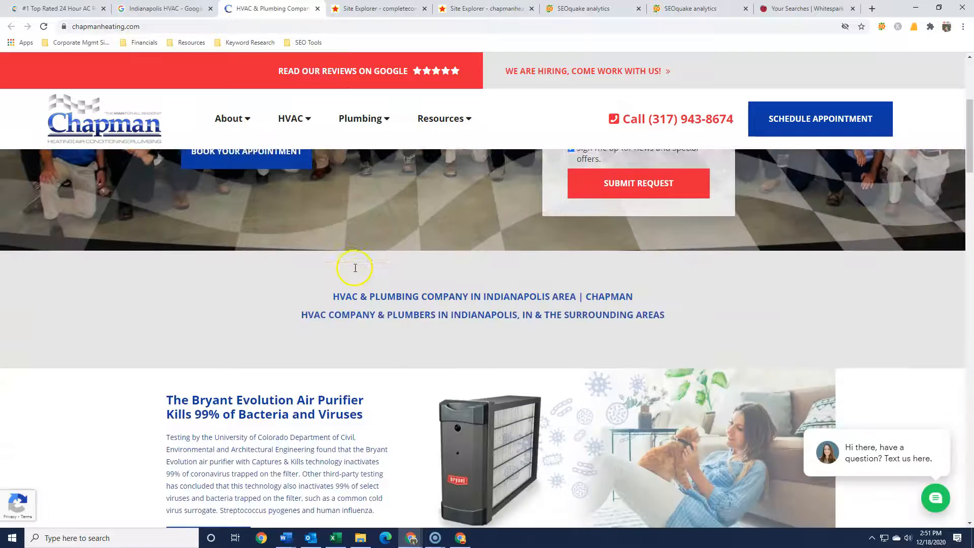
scroll(351, 268, "down", 10)
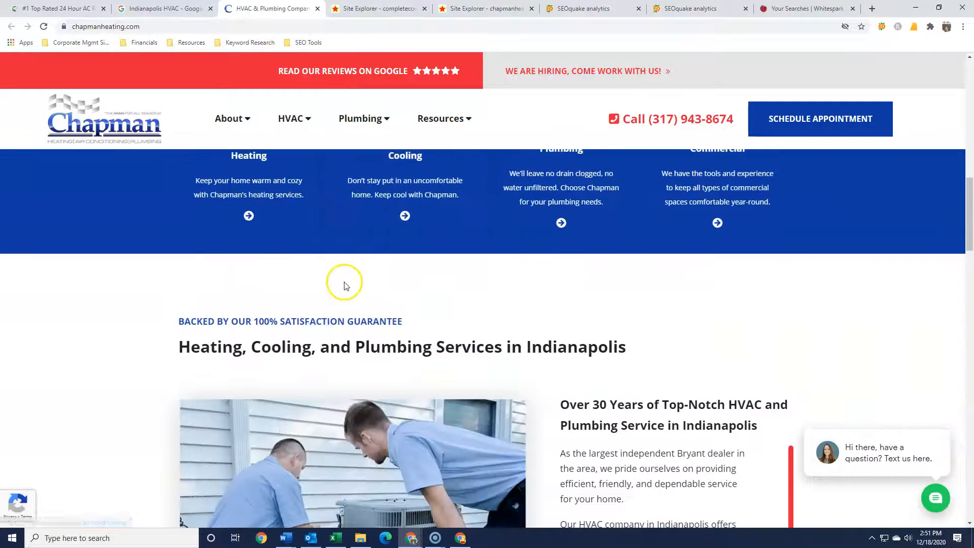
scroll(342, 285, "down", 15)
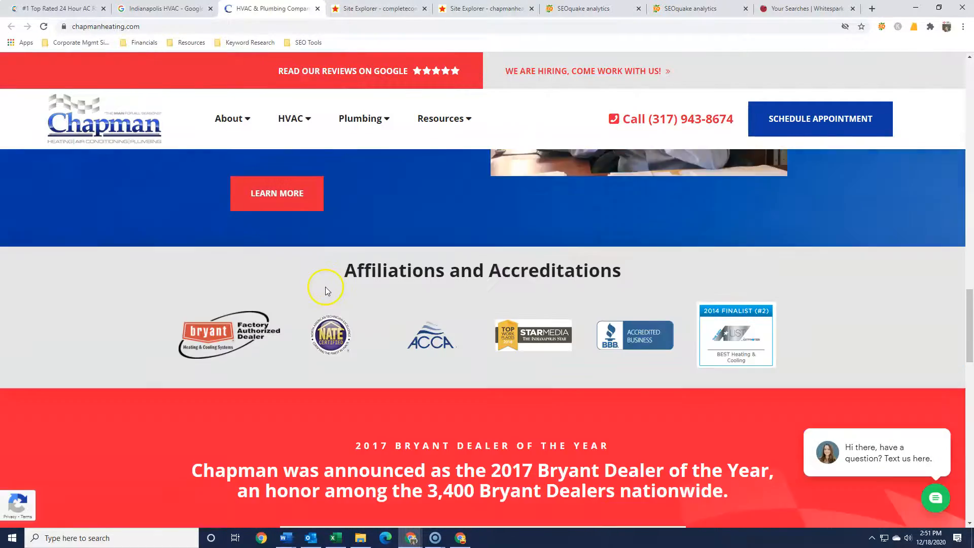
scroll(330, 285, "up", 20)
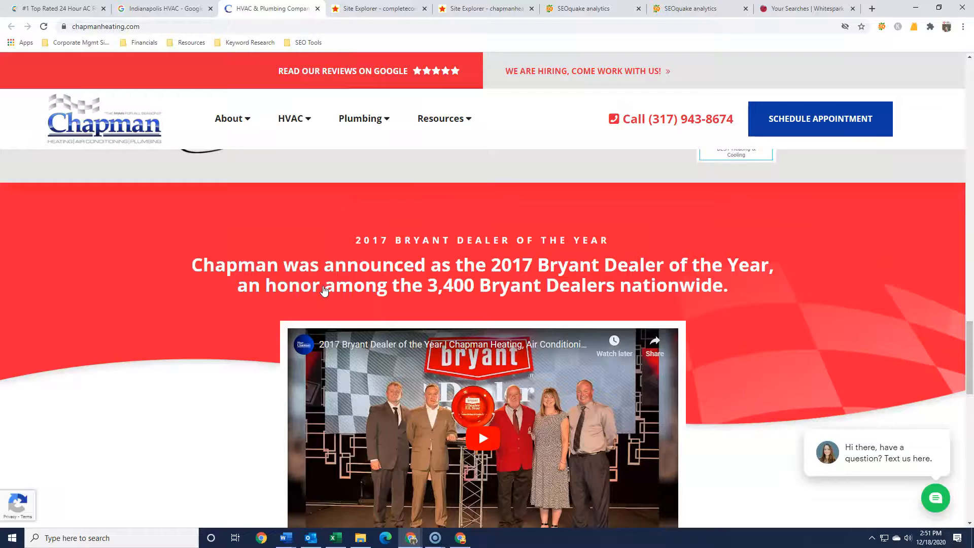
scroll(339, 285, "up", 13)
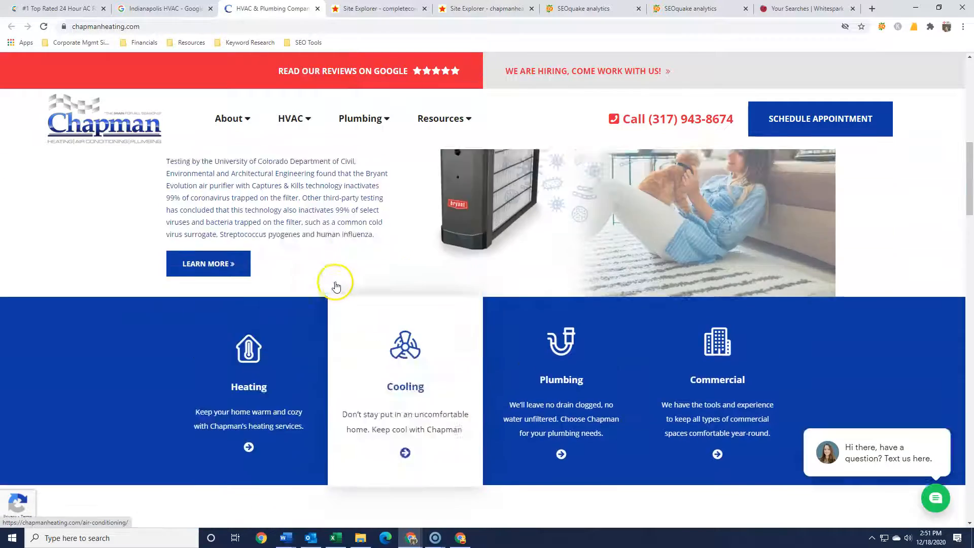
scroll(331, 275, "up", 5)
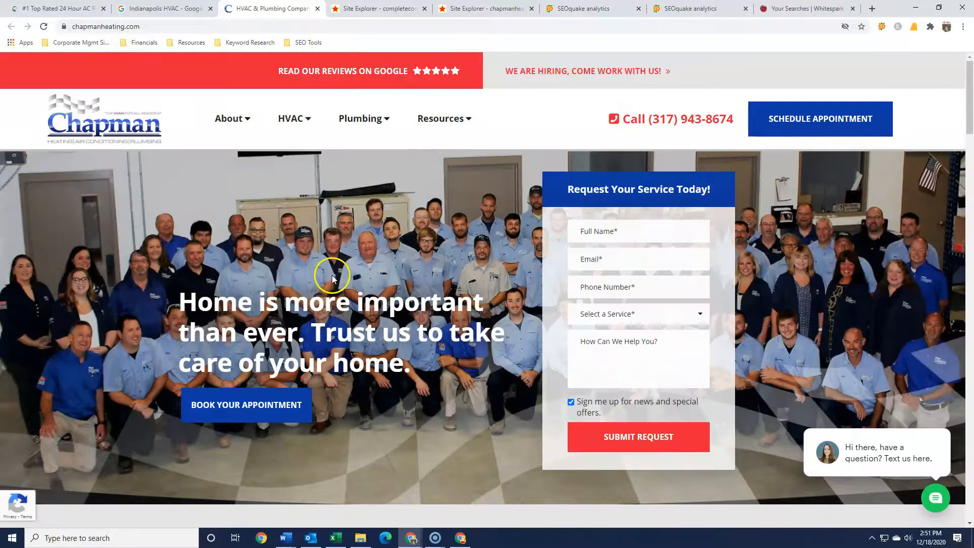
Review the full Chapman homepage down to its customer reviews and footer details
scroll(332, 275, "down", 10)
scroll(331, 275, "down", 15)
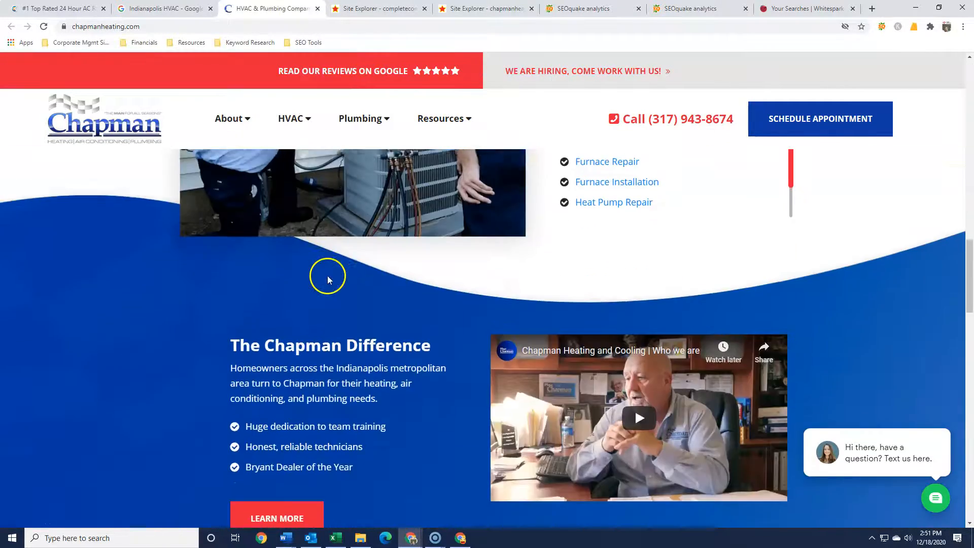
scroll(328, 279, "down", 12)
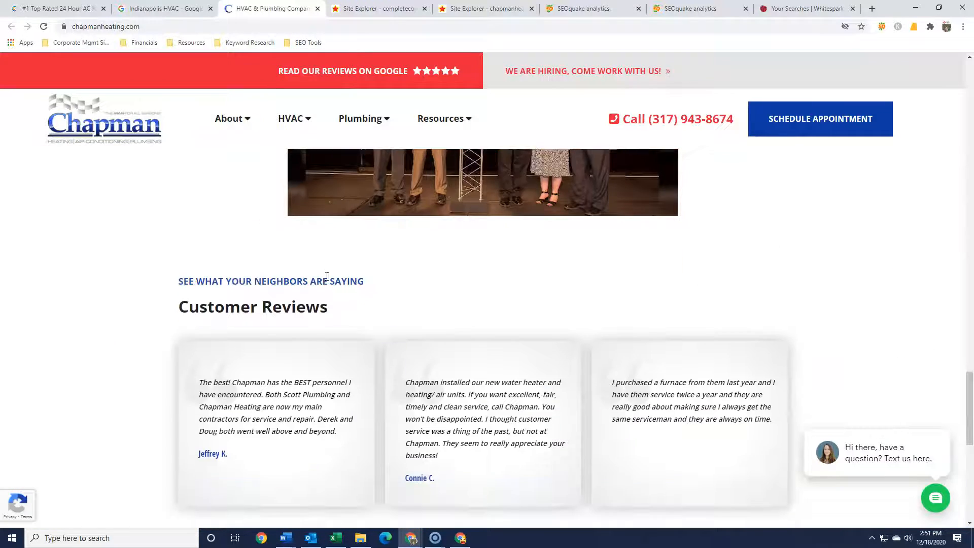
scroll(325, 280, "down", 5)
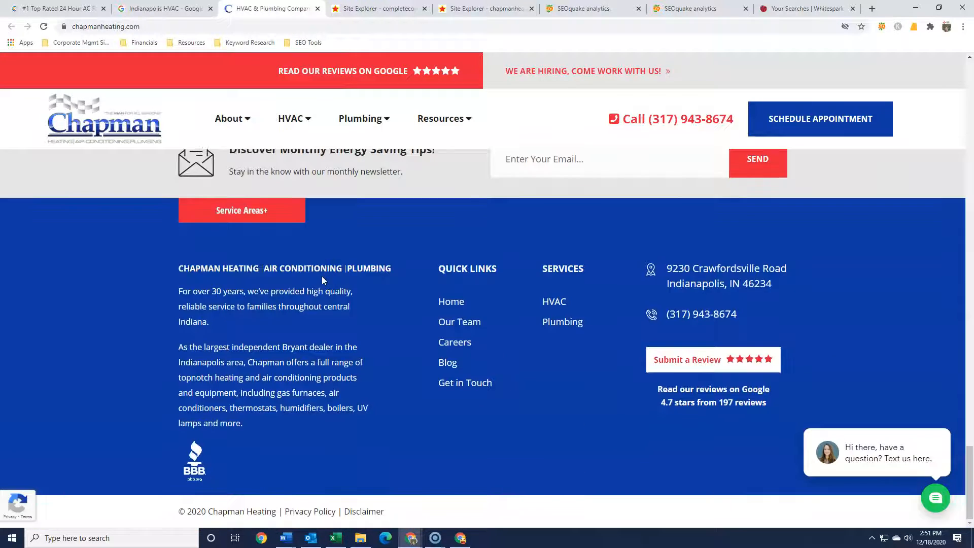
scroll(322, 278, "up", 15)
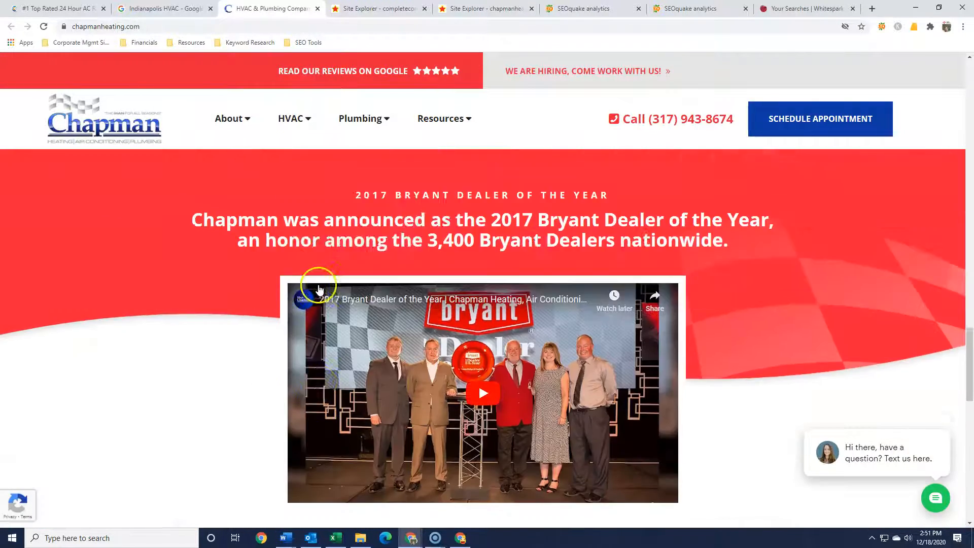
Return to the start of Chapman's homepage, and examine the Greenwood AC repair page's trust flow, citation flow and backlinks in Majestic
scroll(318, 288, "up", 10)
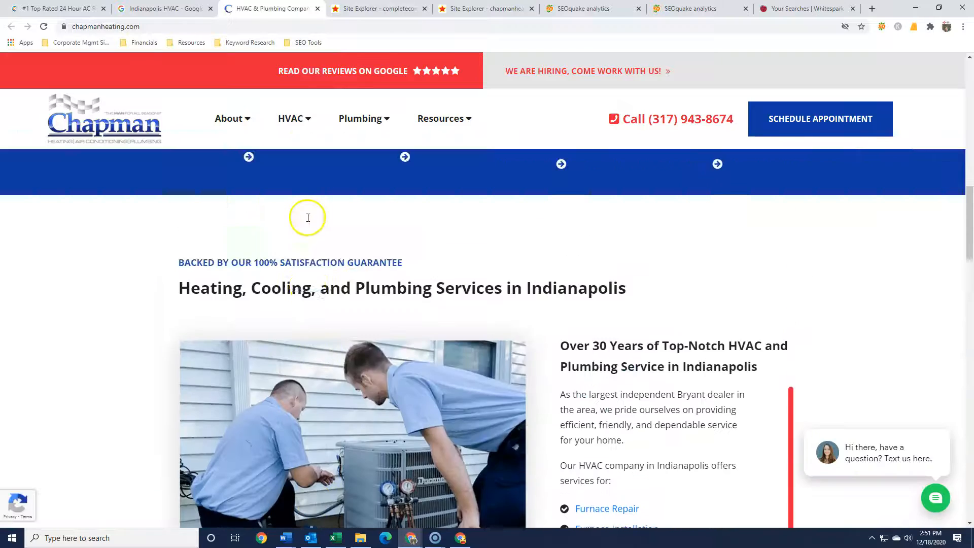
scroll(294, 203, "up", 8)
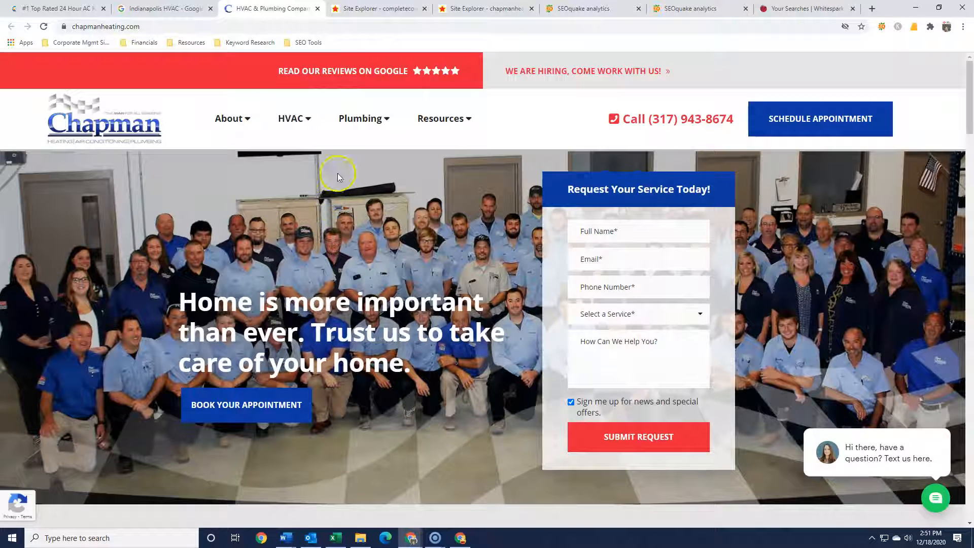
left_click(377, 10)
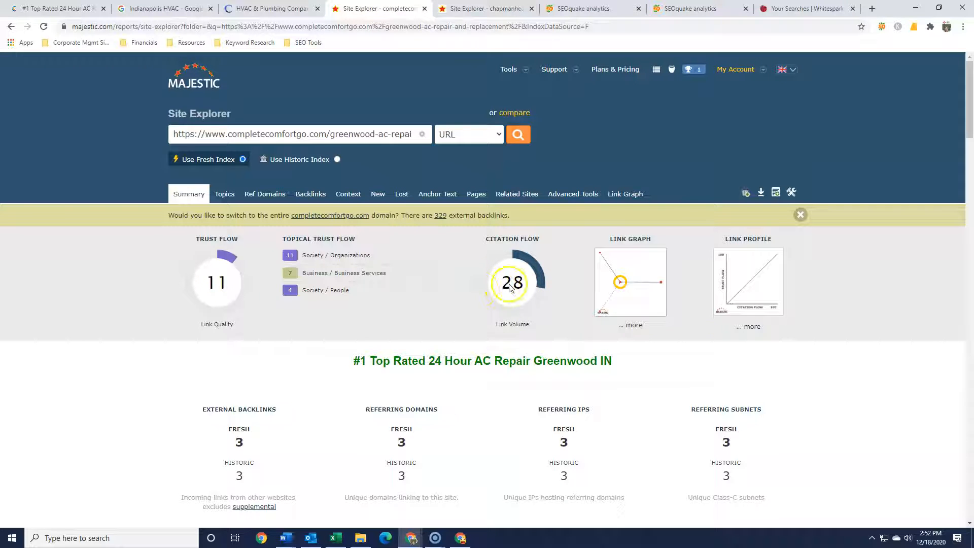
scroll(386, 285, "down", 2)
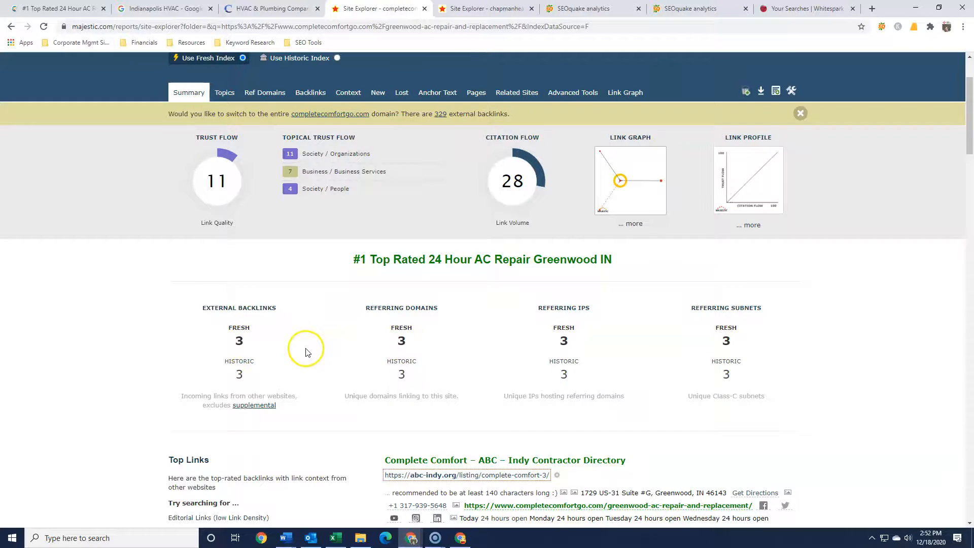
scroll(306, 352, "up", 2)
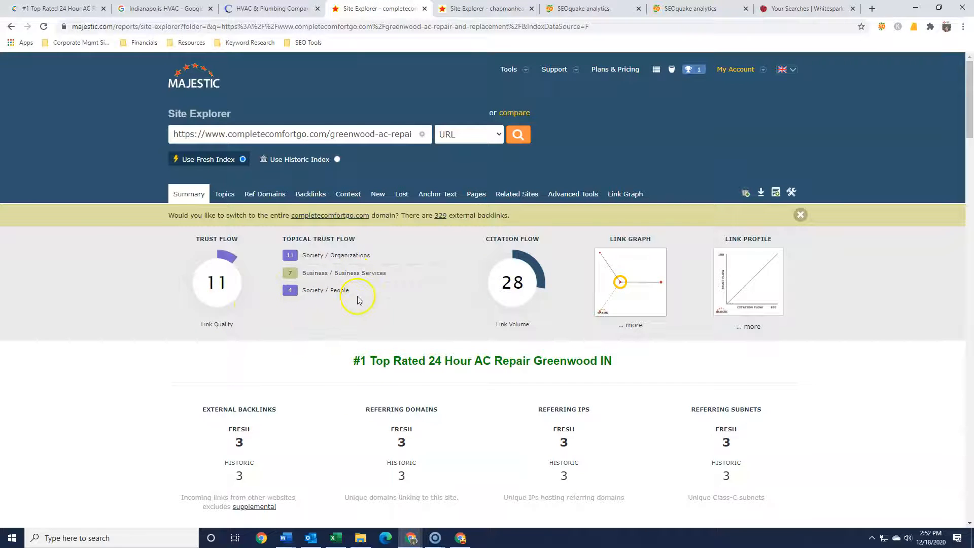
Examine the Majestic report for chapmanheating.com, covering trust flow, citation flow, external backlinks and referring domains
left_click(467, 9)
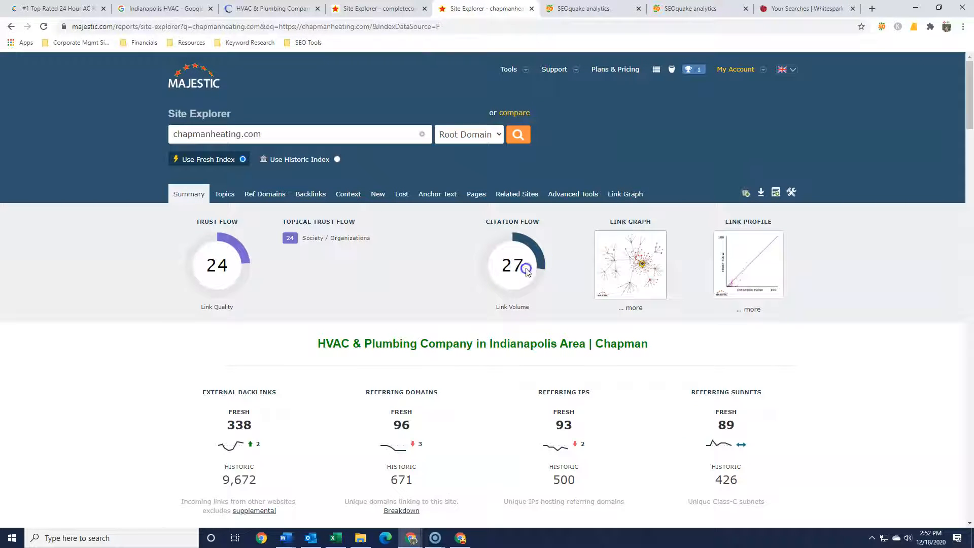
left_click(279, 276)
scroll(334, 262, "down", 2)
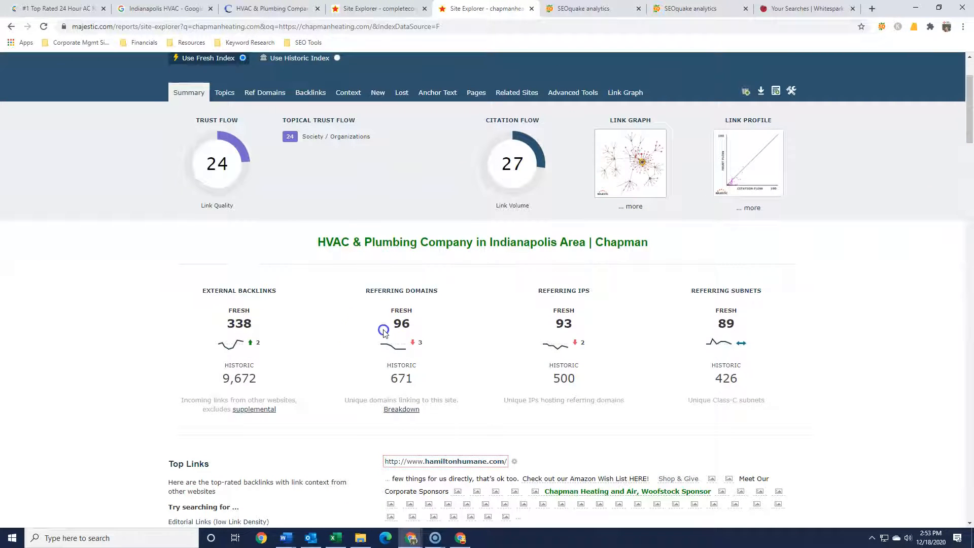
scroll(263, 328, "up", 2)
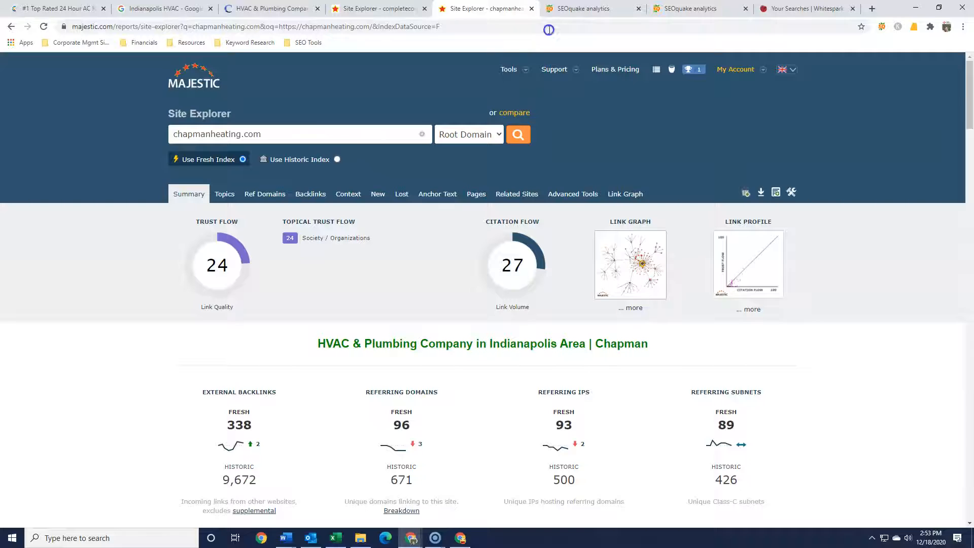
Review the SEOquake page info for Complete Comfort's Greenwood page, including title, meta description, links, domain parameters and backlinks
left_click(583, 11)
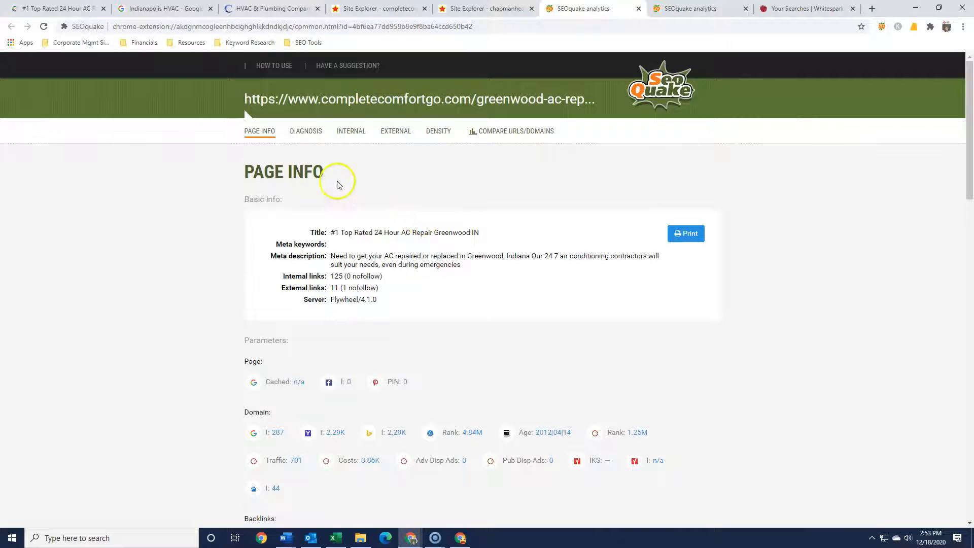
scroll(334, 195, "down", 2)
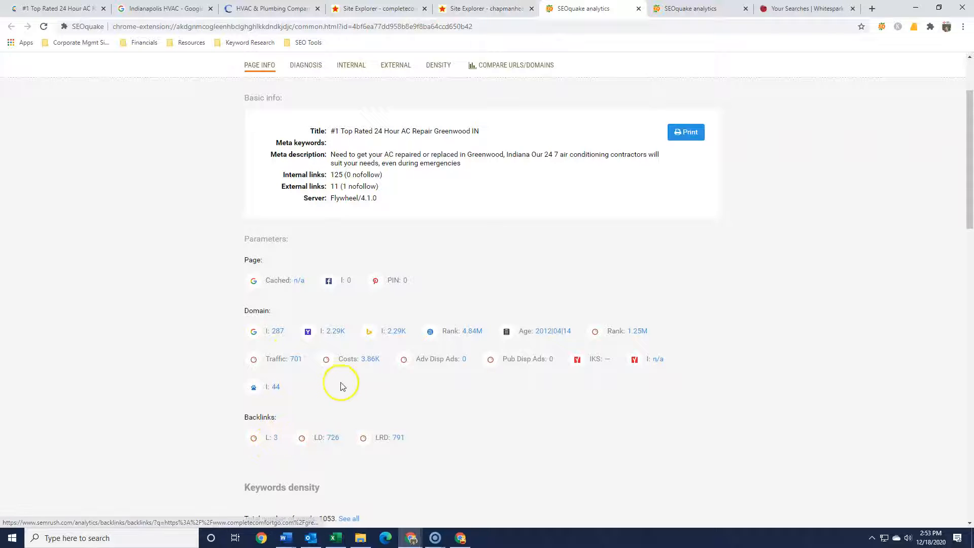
scroll(400, 365, "up", 2)
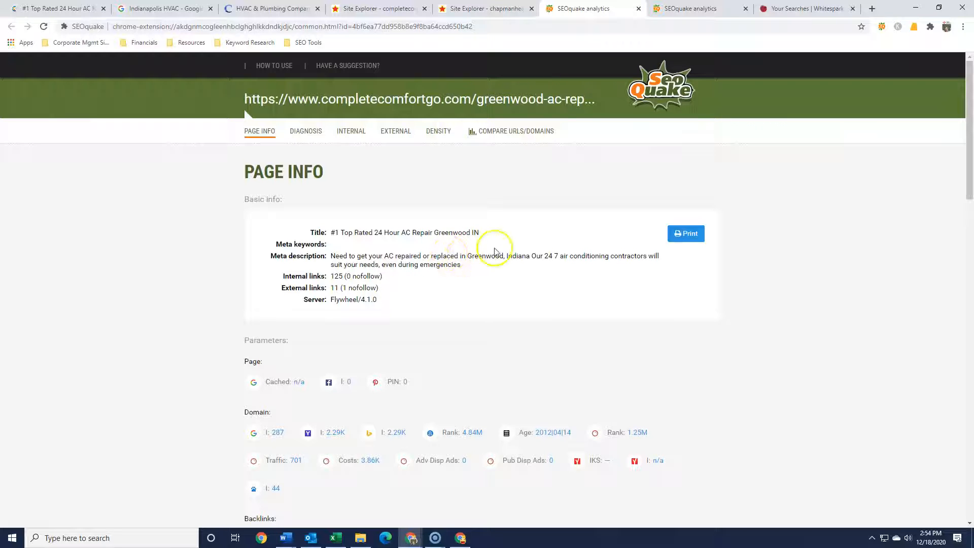
scroll(478, 208, "down", 1)
scroll(478, 208, "down", 2)
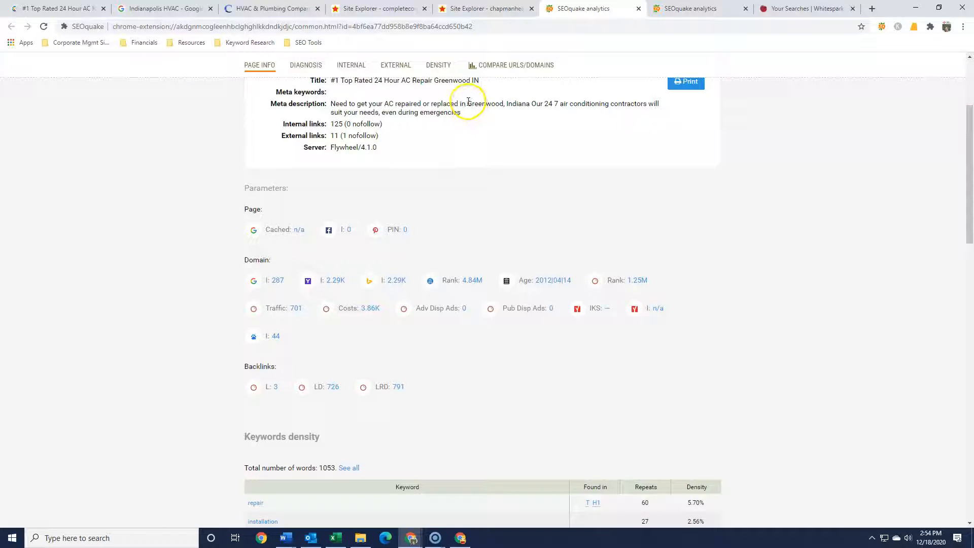
scroll(461, 142, "up", 3)
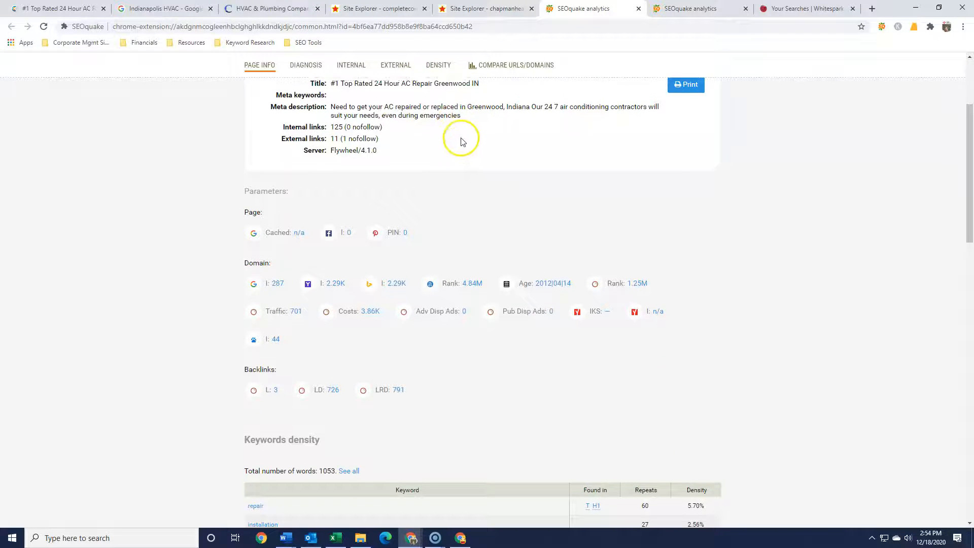
scroll(474, 214, "down", 3)
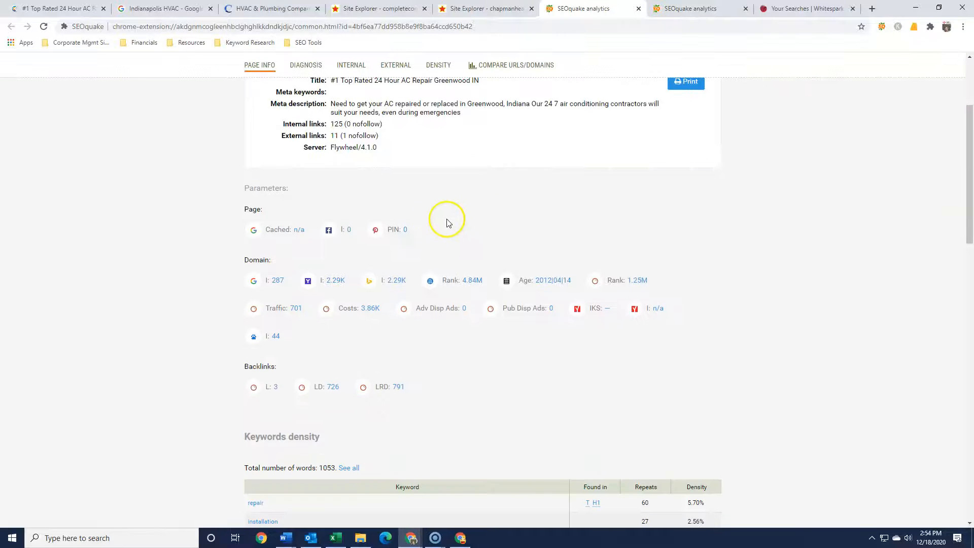
scroll(380, 252, "down", 3)
scroll(341, 330, "up", 6)
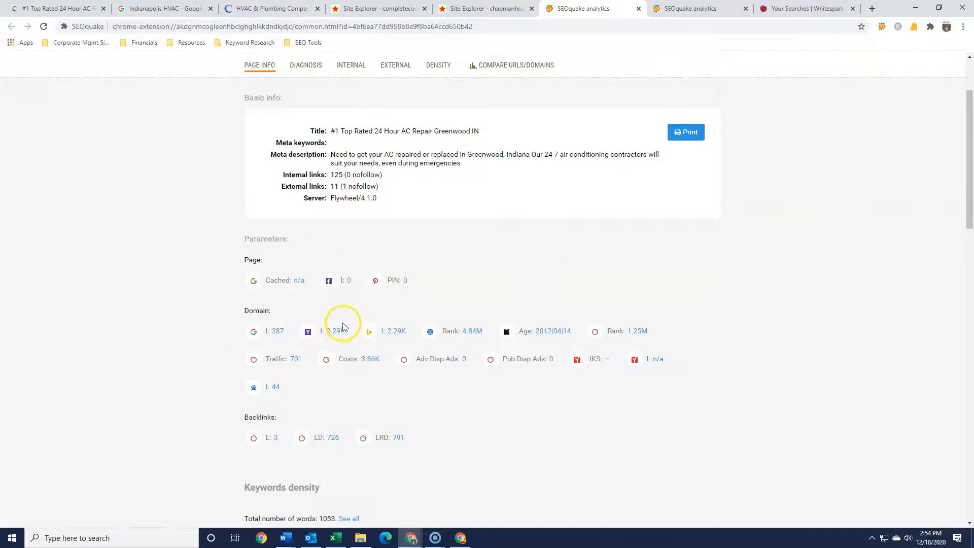
Compare the page titles and meta descriptions in the SEOquake reports for Chapman and Complete Comfort
left_click(697, 12)
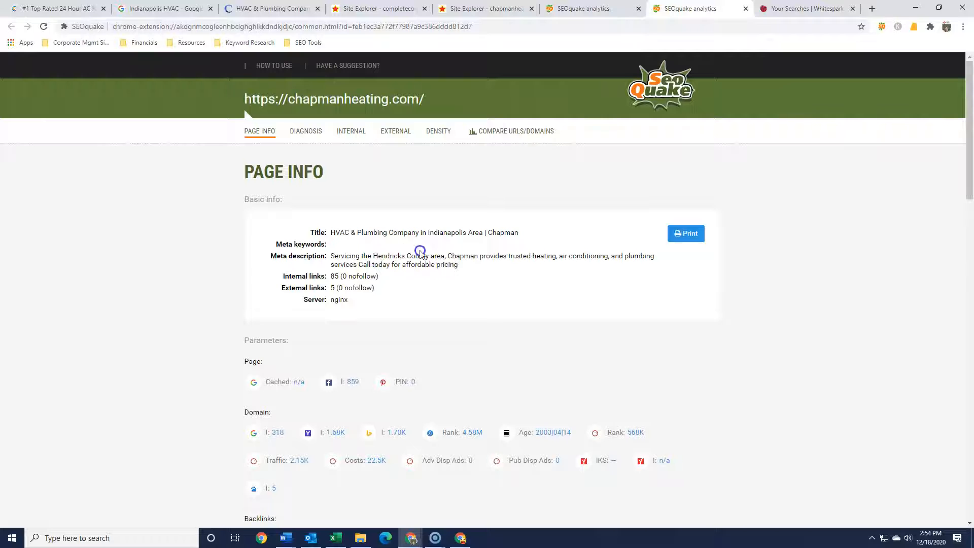
left_click(597, 11)
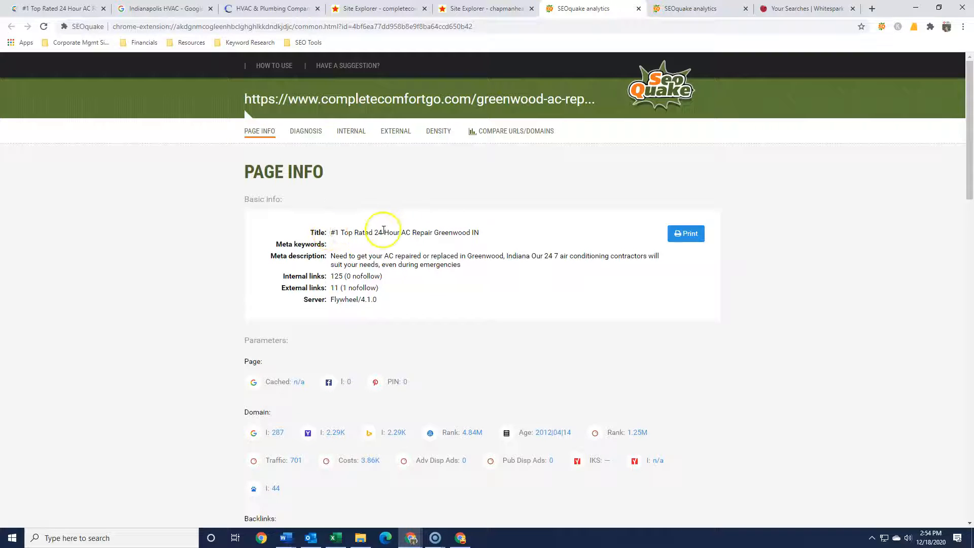
left_click(668, 10)
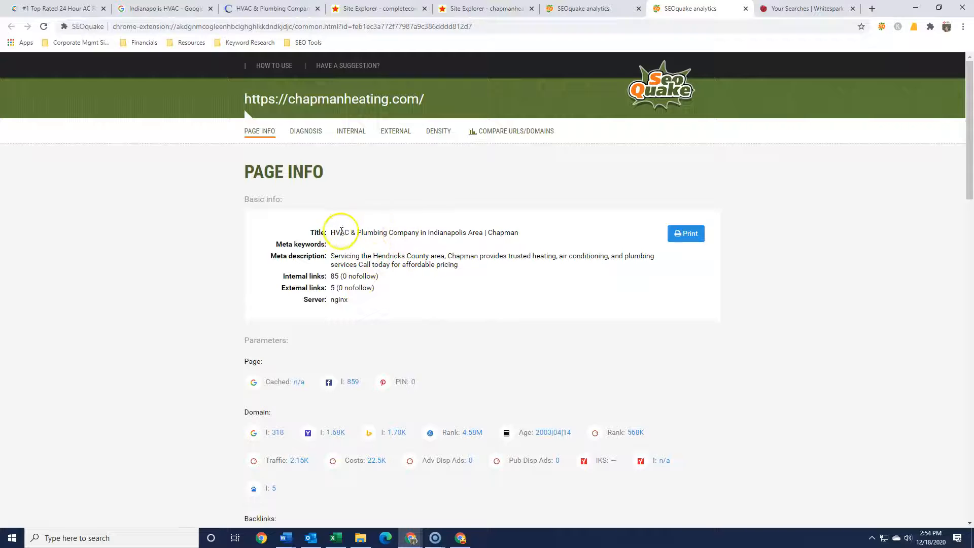
Examine Chapman's SEOquake page and domain parameters, backlink figures and keyword density, returning to the report's basic info
scroll(369, 263, "down", 3)
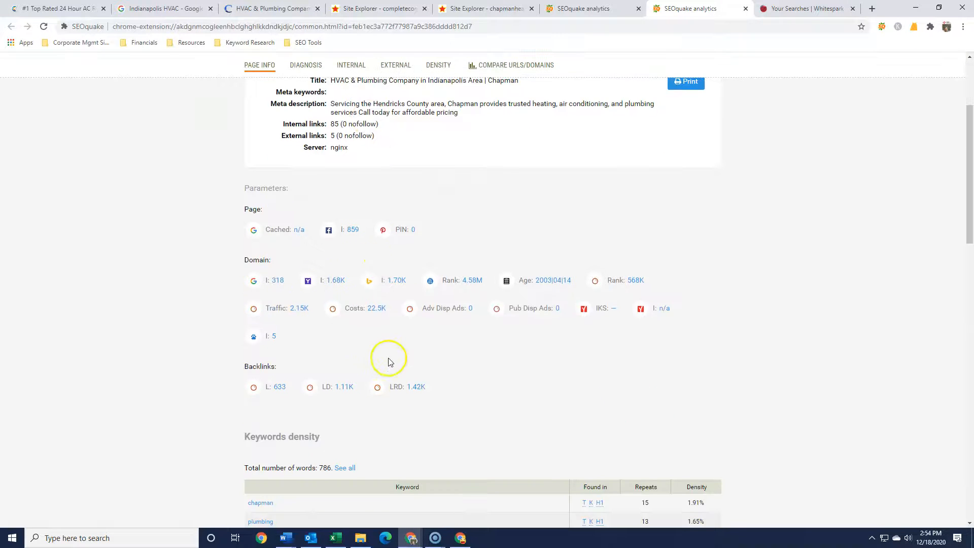
scroll(392, 355, "up", 3)
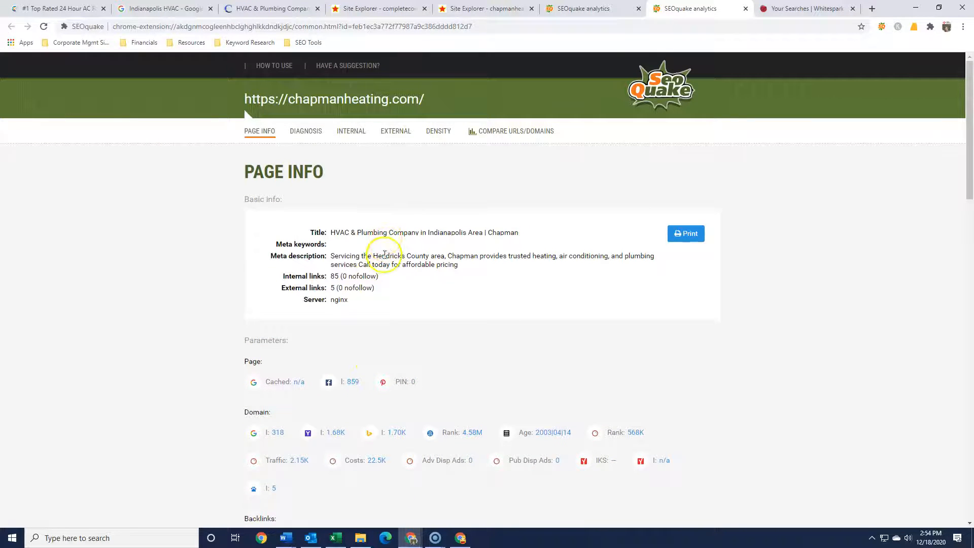
scroll(369, 283, "down", 5)
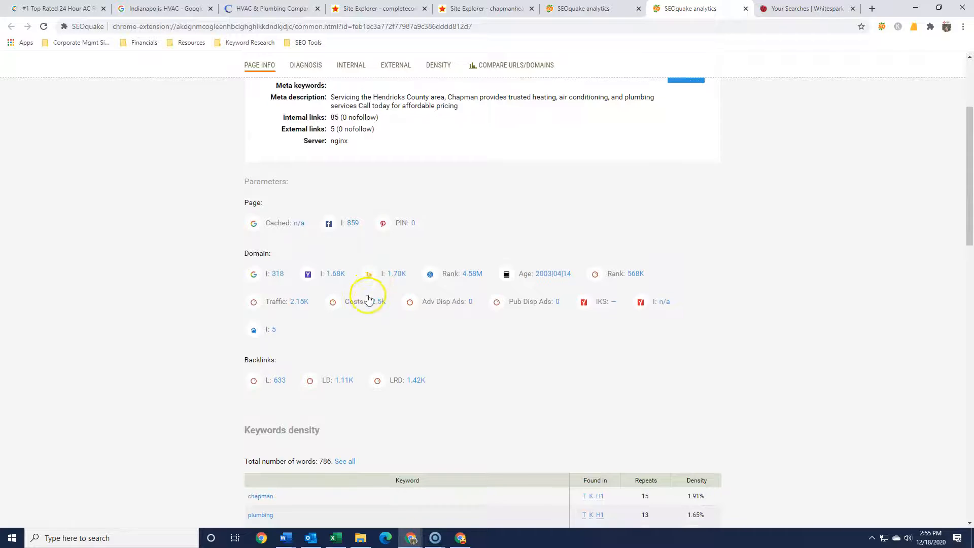
scroll(365, 289, "up", 5)
scroll(365, 284, "down", 3)
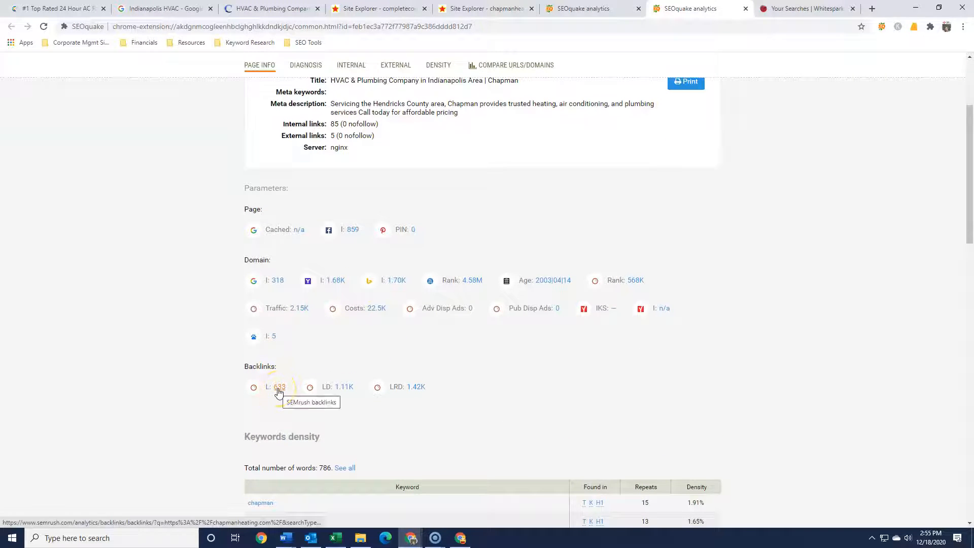
scroll(547, 333, "up", 2)
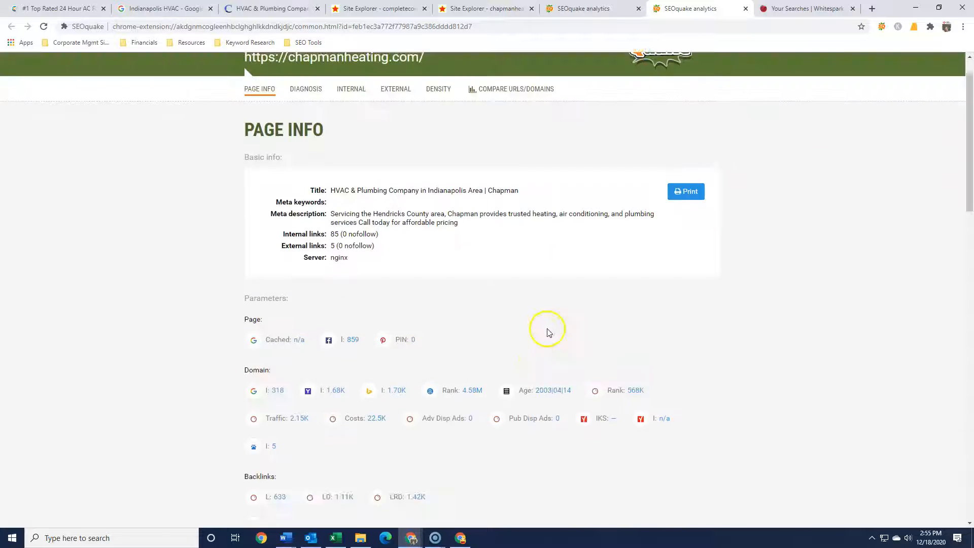
scroll(547, 333, "up", 1)
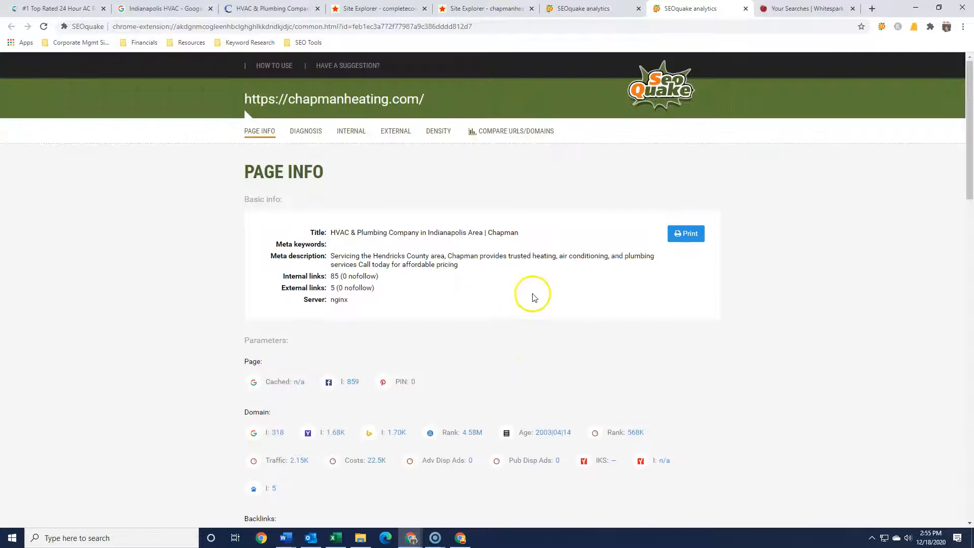
Bring up Majestic's root domain report for completecomfortgo.com and examine its trust flow, citation flow, backlinks and referring domains
left_click(381, 11)
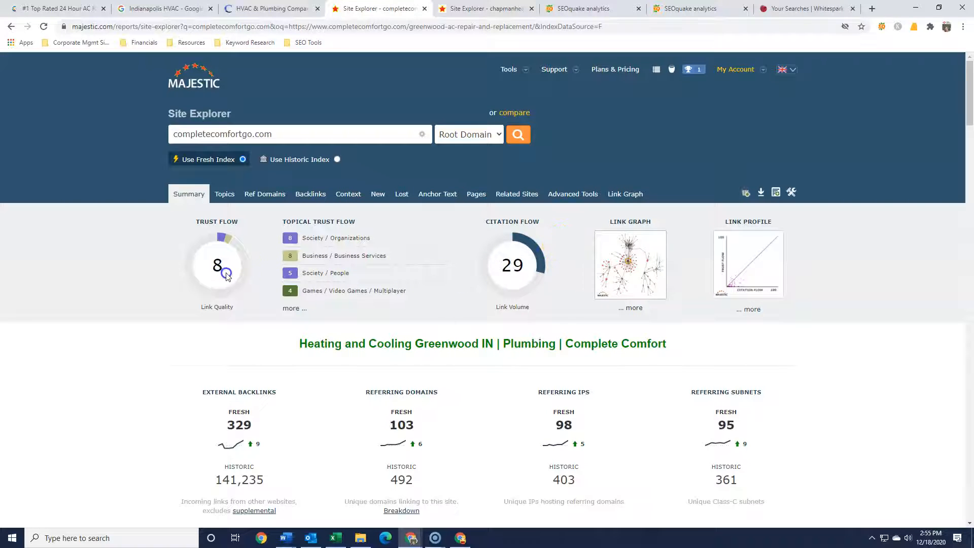
scroll(267, 288, "down", 3)
scroll(267, 284, "up", 3)
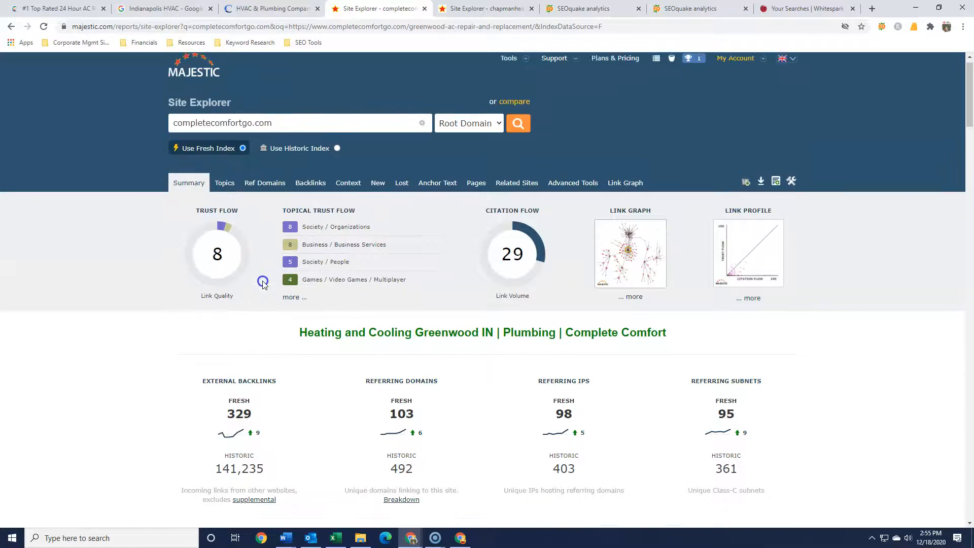
left_click(353, 373)
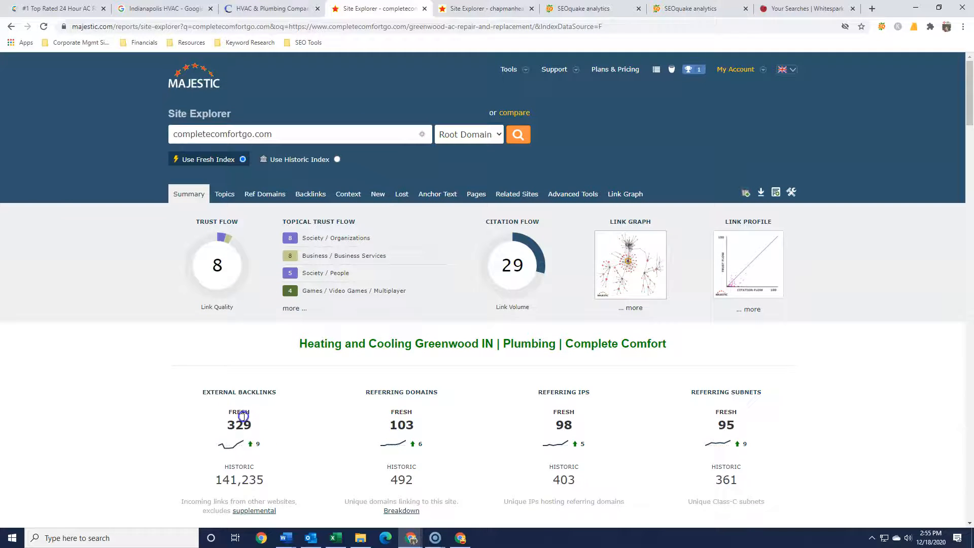
scroll(355, 373, "down", 3)
scroll(333, 434, "up", 3)
left_click(231, 263)
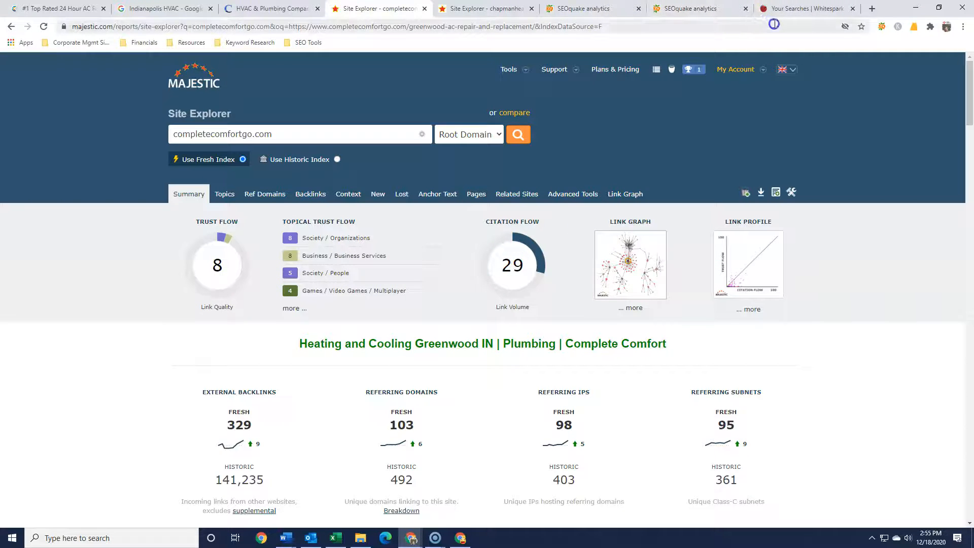
Check the business searches in Whitespark's Local Citation Finder against the Google map listings for "Indianapolis HVAC"
left_click(795, 10)
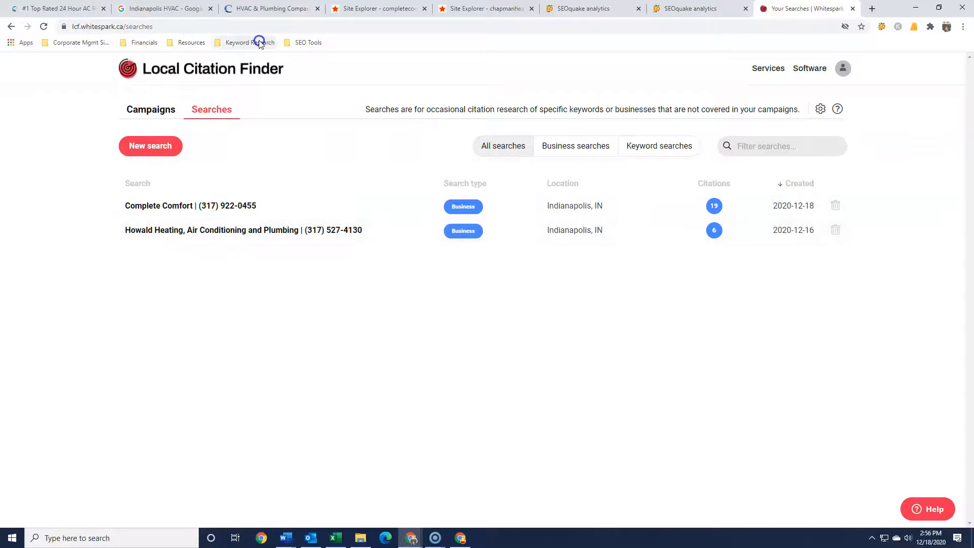
left_click(170, 10)
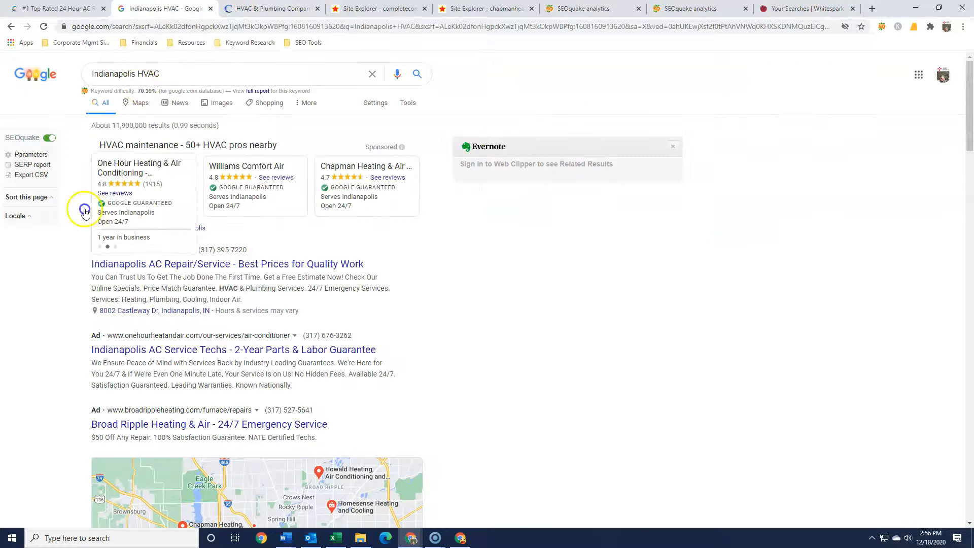
scroll(341, 260, "down", 7)
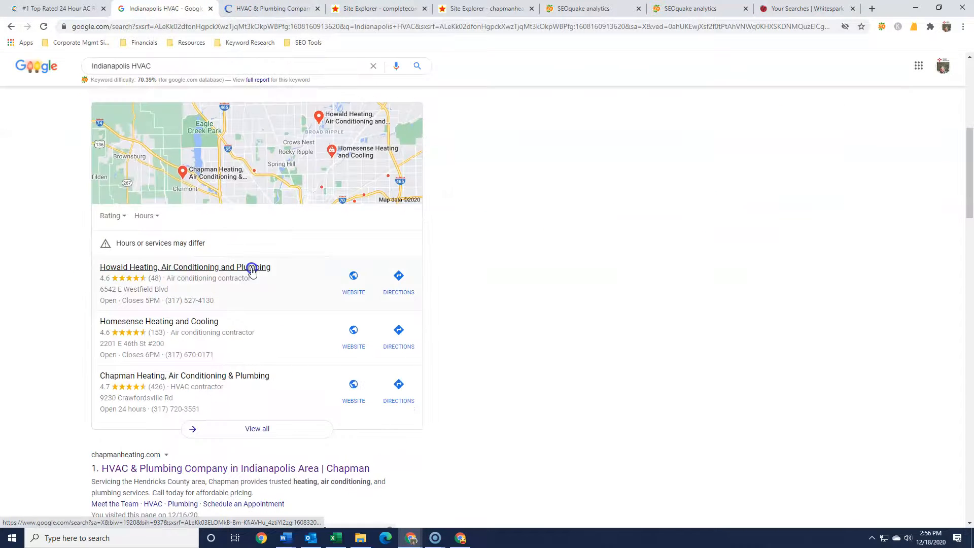
left_click(800, 8)
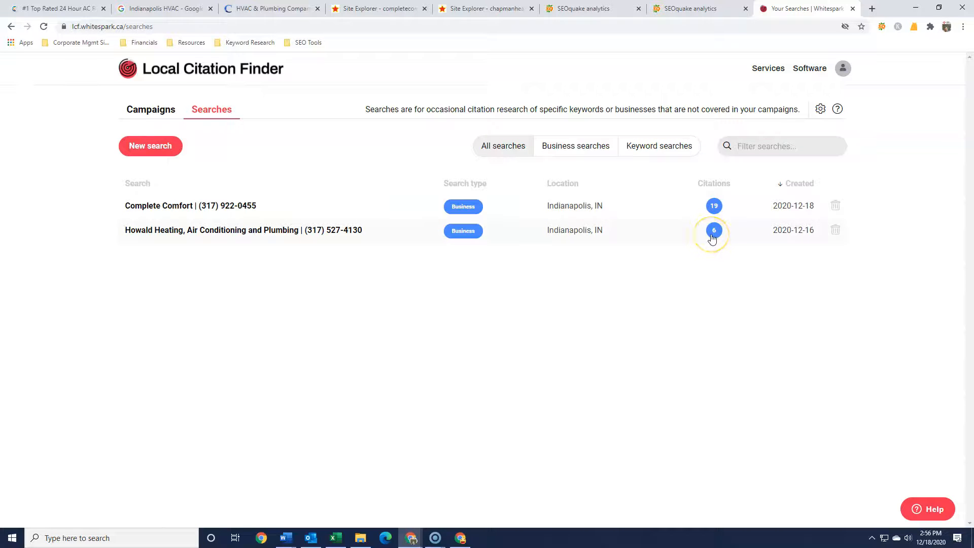
Open the Complete Comfort search results in Local Citation Finder and review the full list of citation sources
left_click(714, 206)
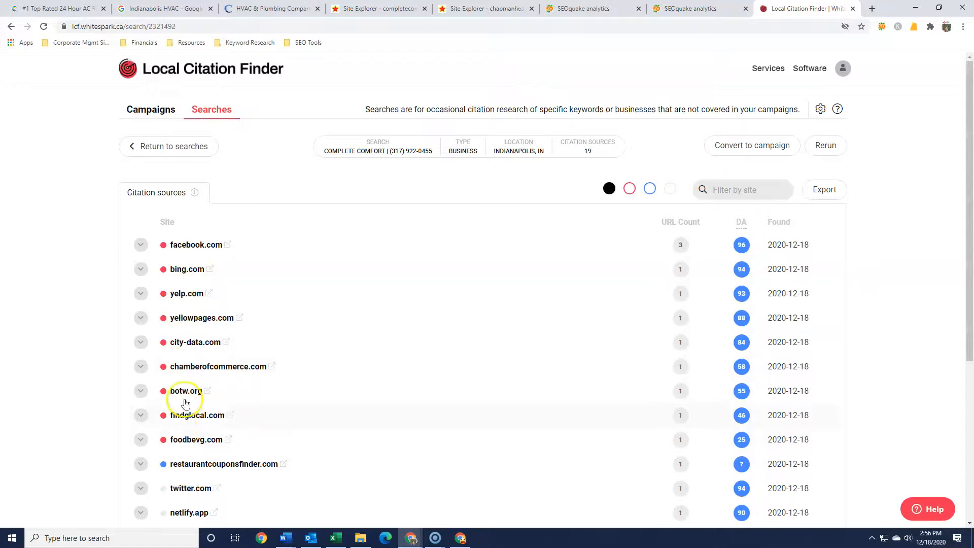
scroll(183, 274, "down", 2)
scroll(182, 281, "down", 2)
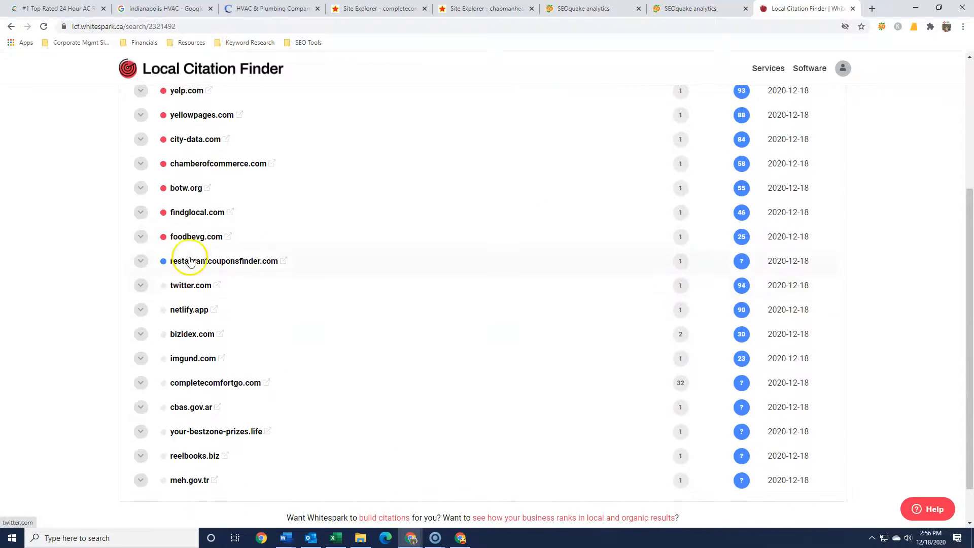
scroll(329, 269, "down", 1)
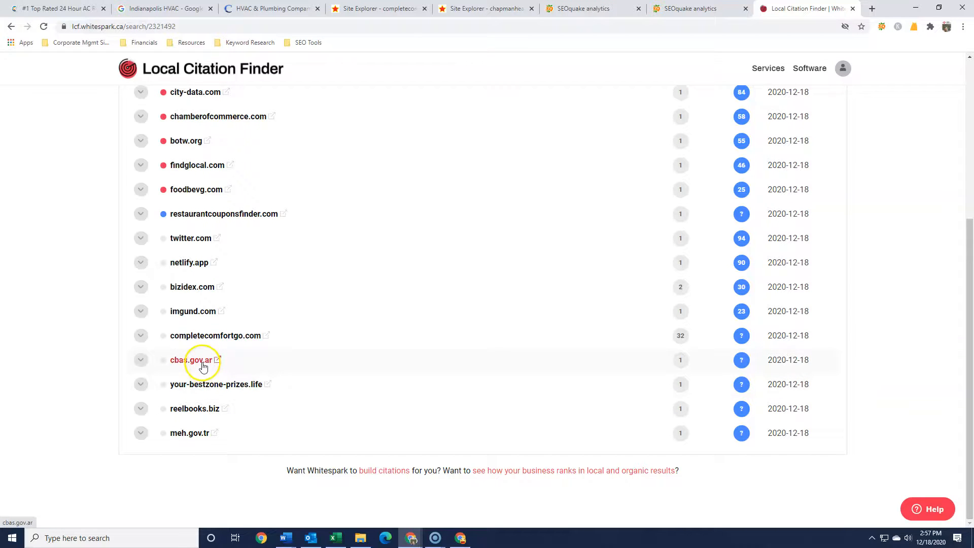
Examine the URL counts and DA scores of Complete Comfort's citation sources, leaving the results to return to its Greenwood AC repair page
scroll(197, 381, "up", 2)
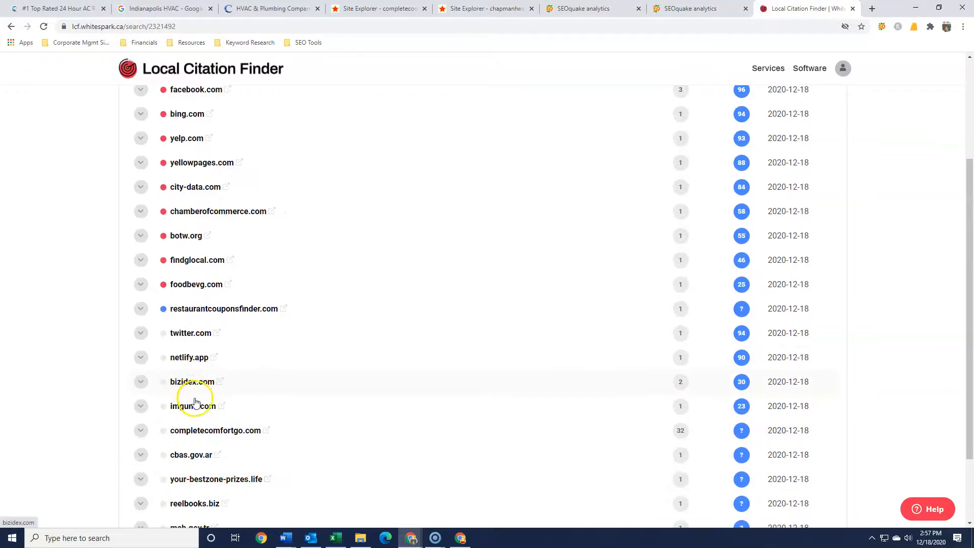
scroll(195, 375, "down", 2)
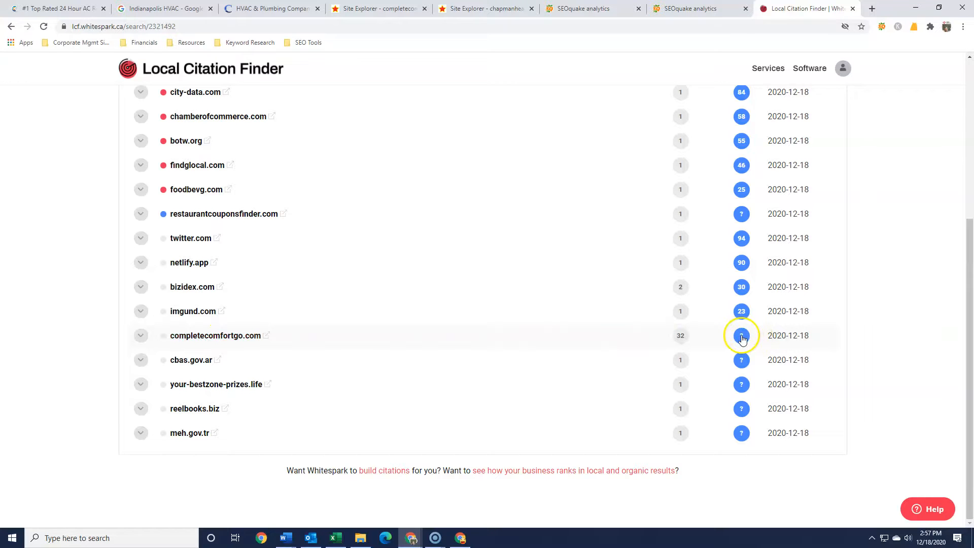
scroll(611, 312, "up", 5)
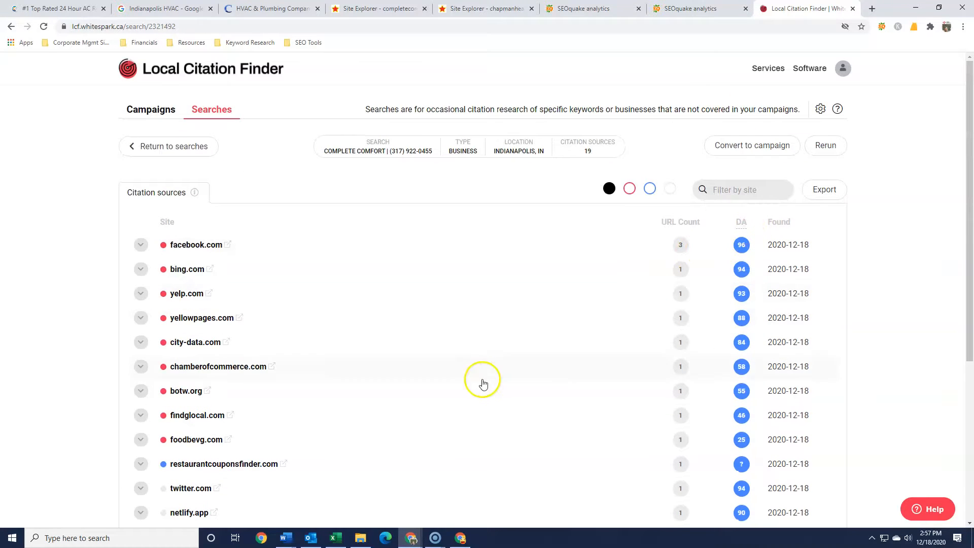
scroll(563, 340, "down", 5)
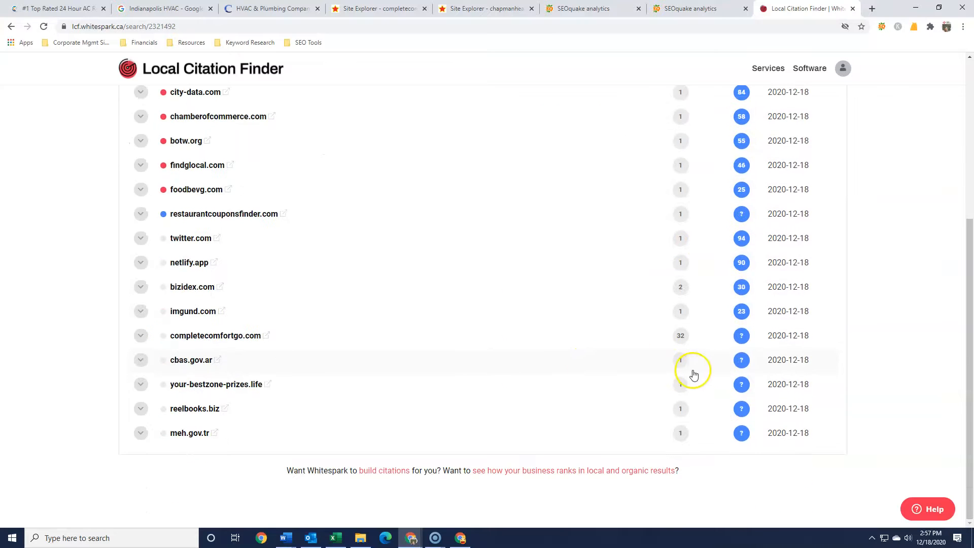
scroll(543, 361, "up", 5)
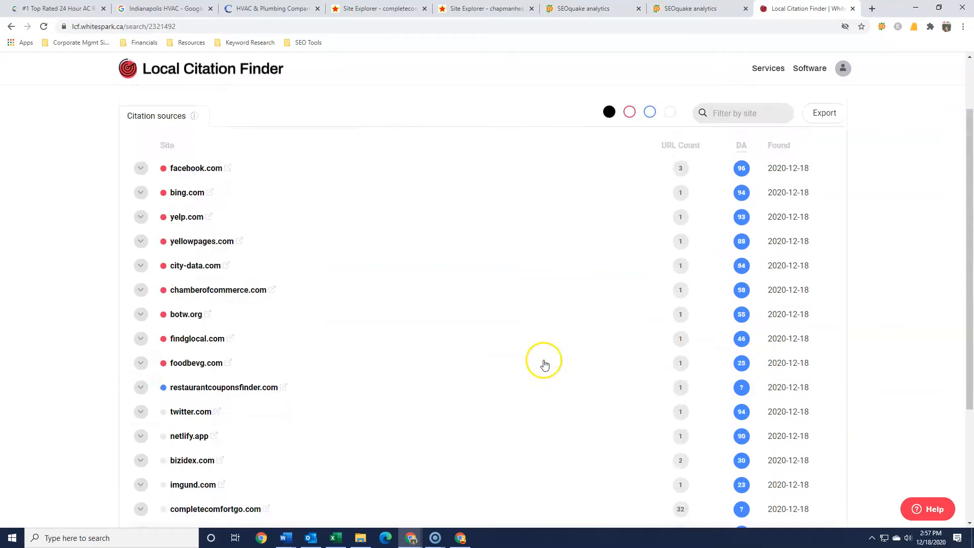
left_click(144, 148)
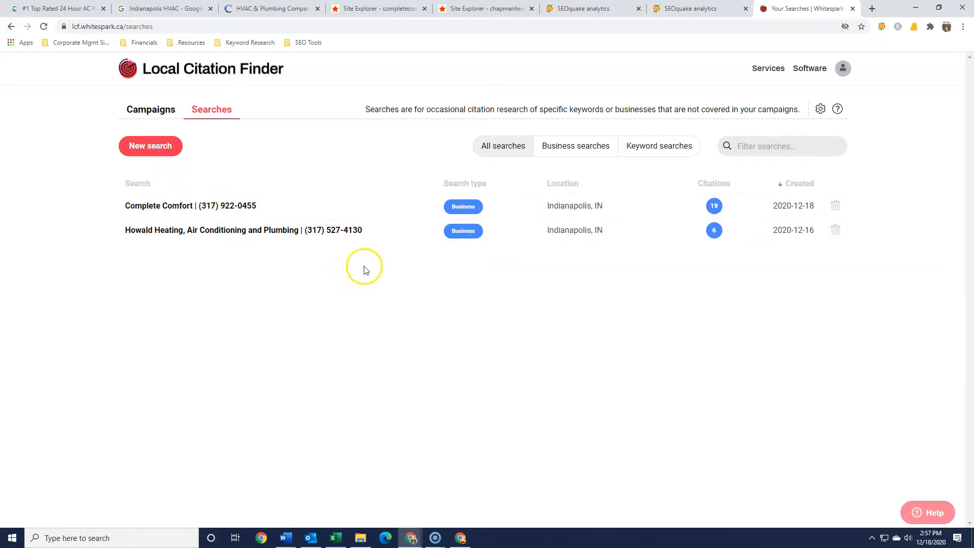
left_click(76, 10)
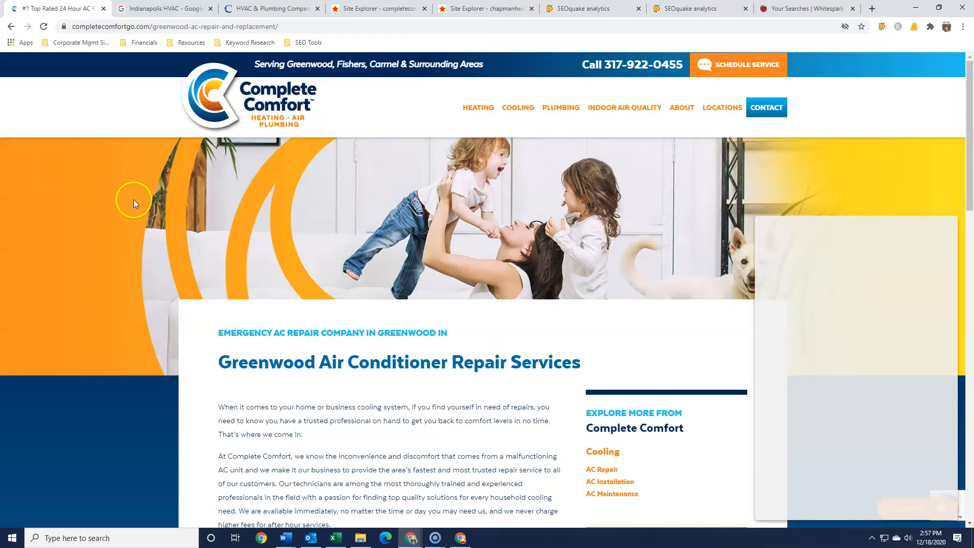